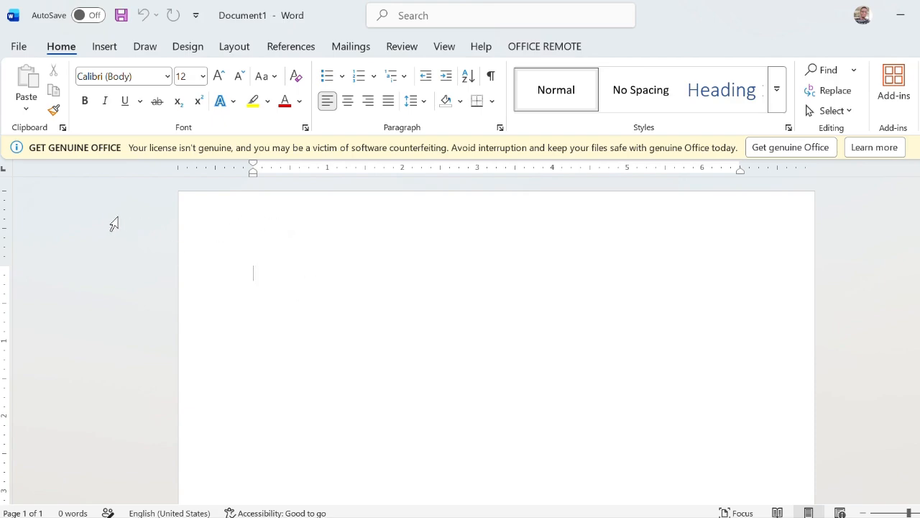
Set the blank document's font to Times New Roman at size 12.
{"action": "left_click", "coordinate": [168, 77]}
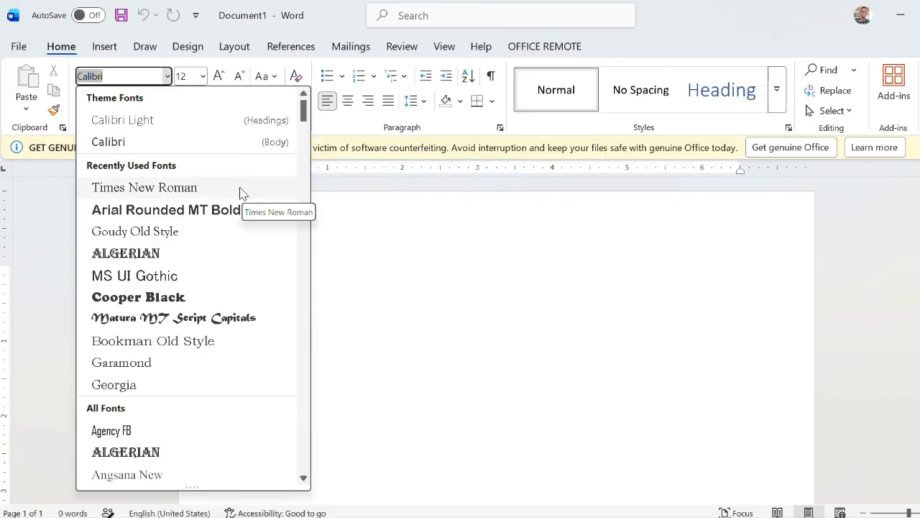
{"action": "left_click", "coordinate": [264, 193]}
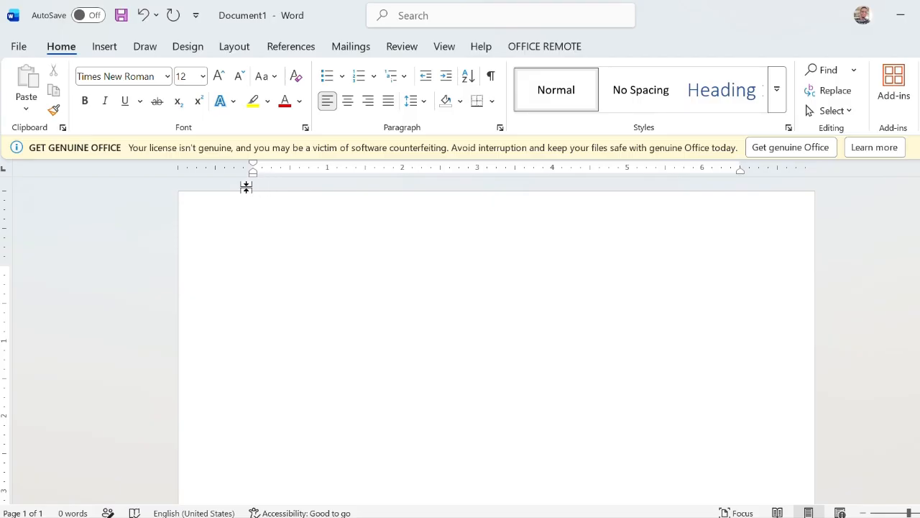
{"action": "left_click", "coordinate": [203, 77]}
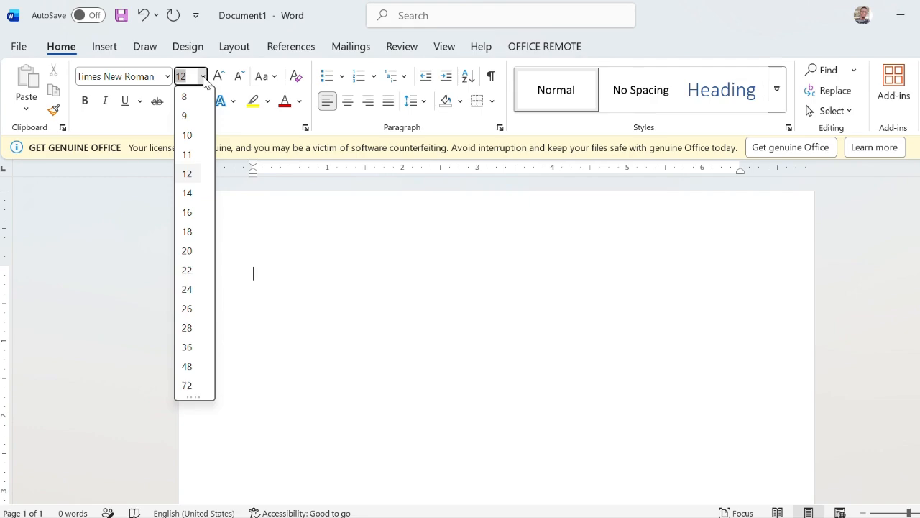
{"action": "left_click", "coordinate": [196, 180]}
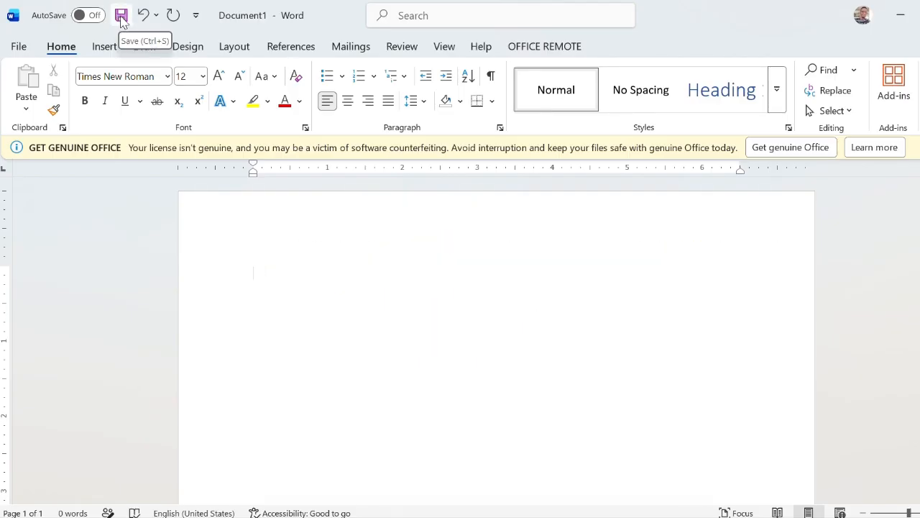
Save the document to the Desktop as a Word Document named GRADE 7 MATHS TEST.
{"action": "left_click", "coordinate": [19, 48]}
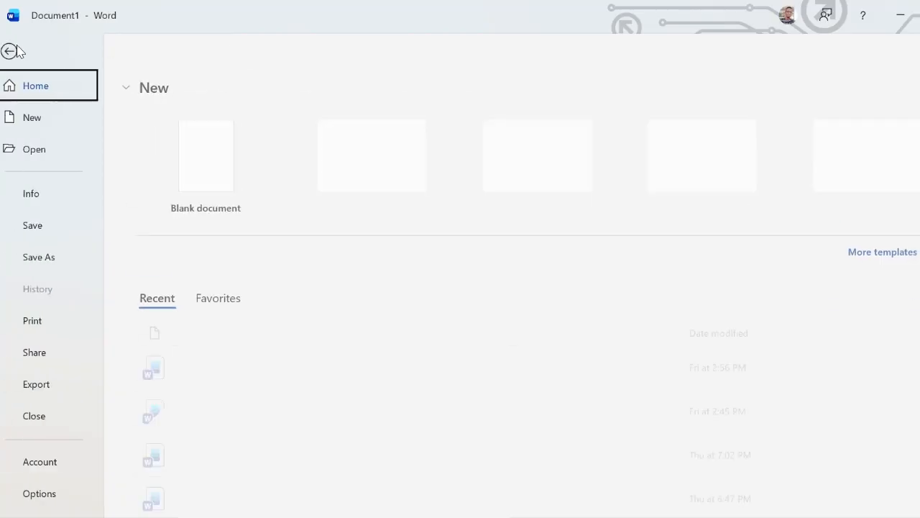
{"action": "left_click", "coordinate": [41, 230]}
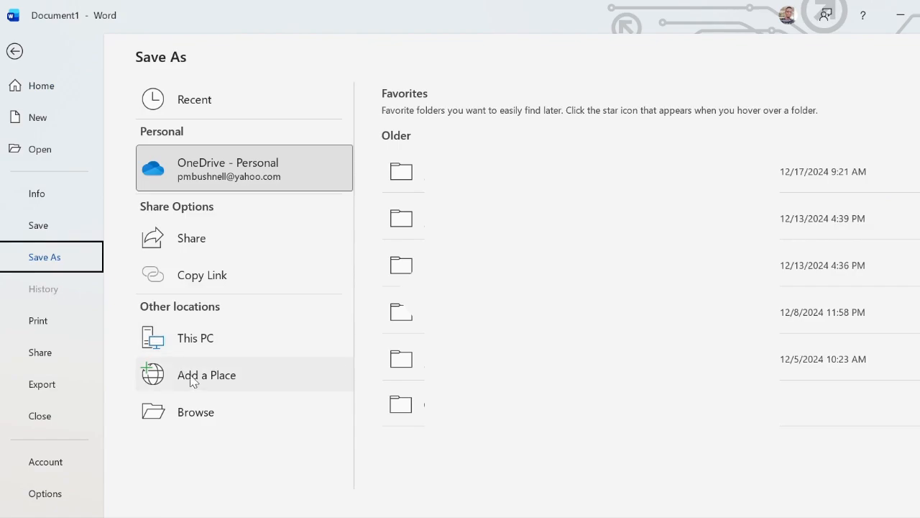
{"action": "left_click", "coordinate": [195, 416]}
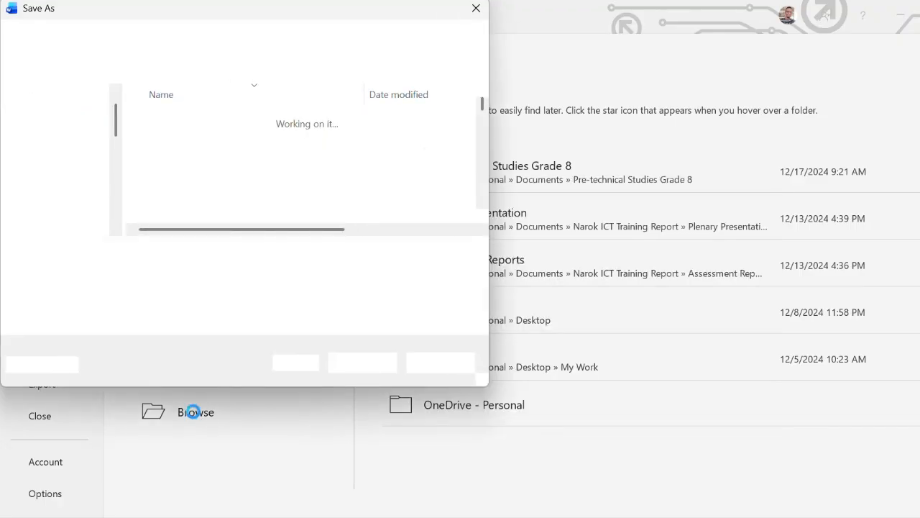
{"action": "left_click", "coordinate": [69, 149]}
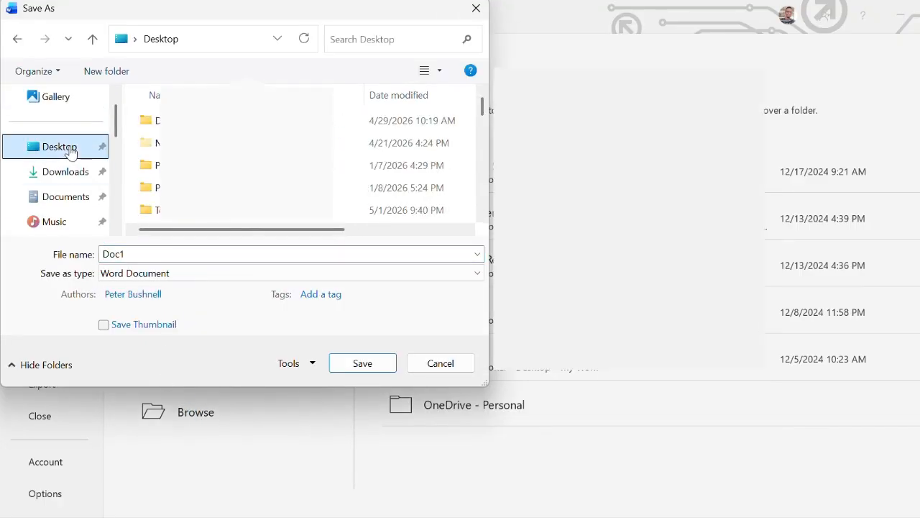
{"action": "left_click", "coordinate": [169, 256]}
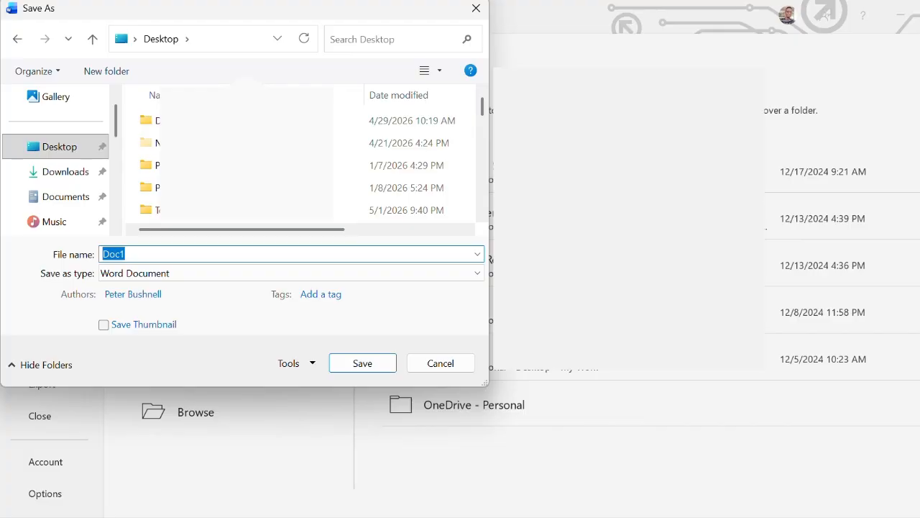
{"action": "type", "text": "GRADE "}
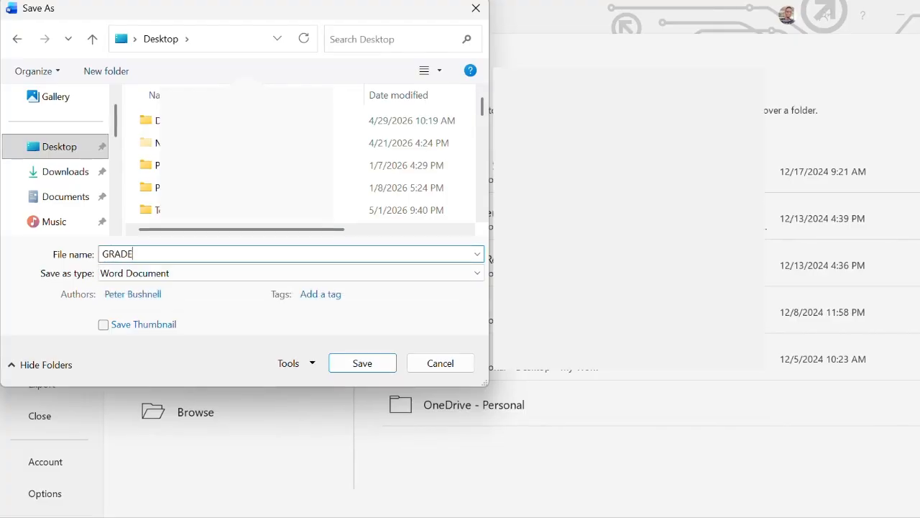
{"action": "type", "text": "7 MATHS TEST"}
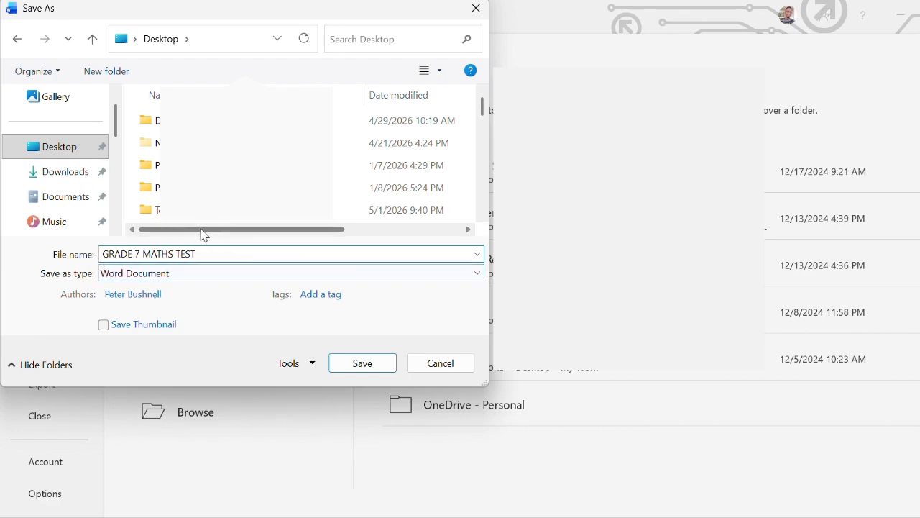
{"action": "left_click", "coordinate": [354, 365]}
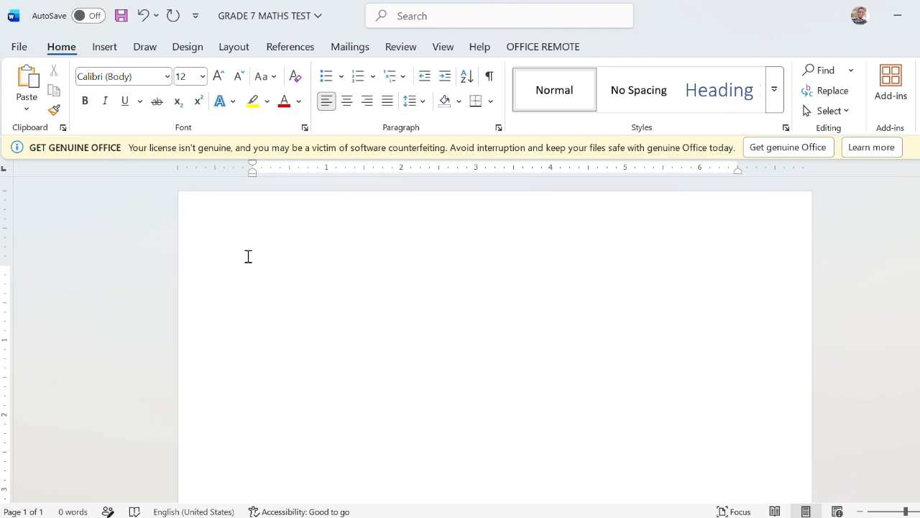
Enter the header lines "Greenfield Junior School" and "Grade 7 Mathematics Test", followed by Name: and Date: lines with underscore blanks.
{"action": "type", "text": "greenfield"}
{"action": "type", "text": "Junio"}
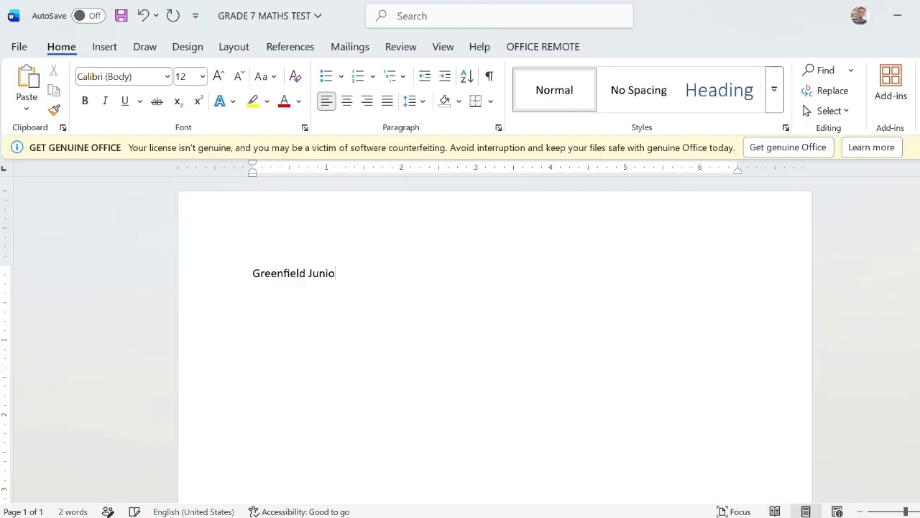
{"action": "type", "text": "r "}
{"action": "type", "text": "Sch"}
{"action": "type", "text": "ool"}
{"action": "type", "text": "Gra"}
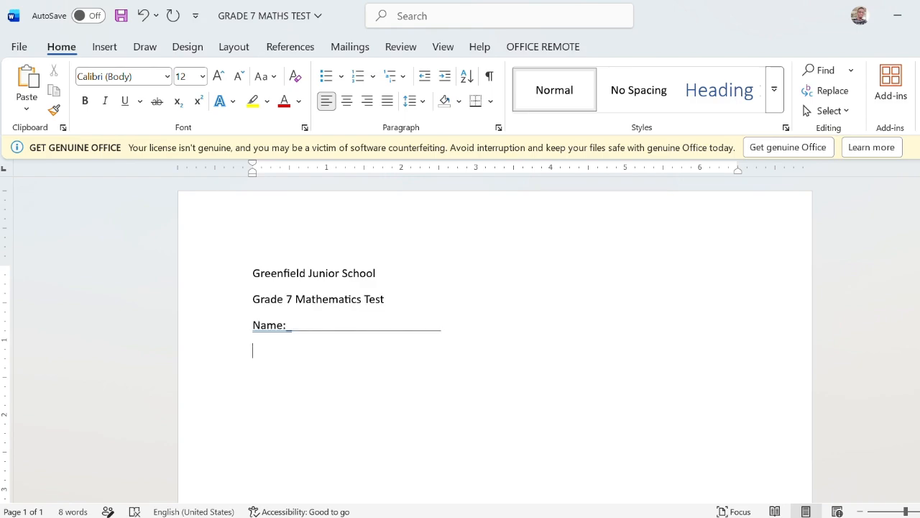
{"action": "type", "text": "Date:__________________________"}
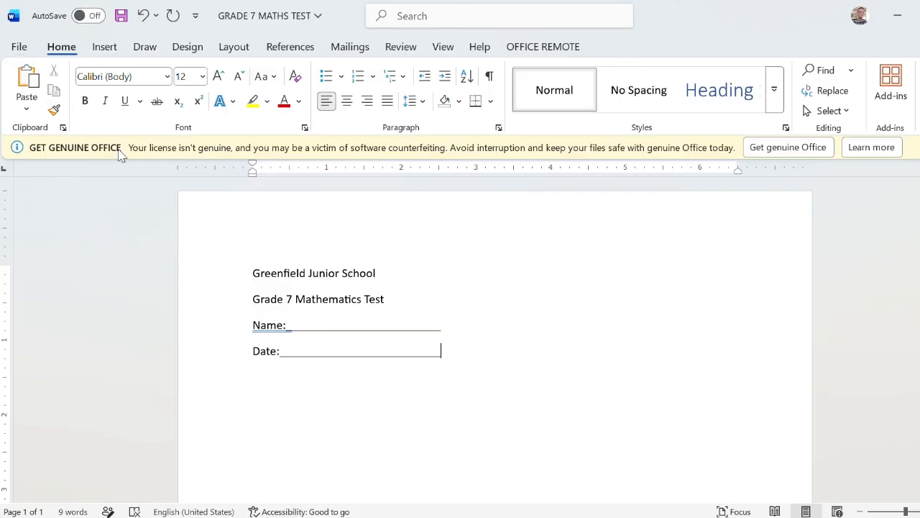
Convert the school name and test title lines to UPPERCASE and make them bold.
{"action": "left_click_drag", "start_coordinate": [251, 272], "coordinate": [386, 302]}
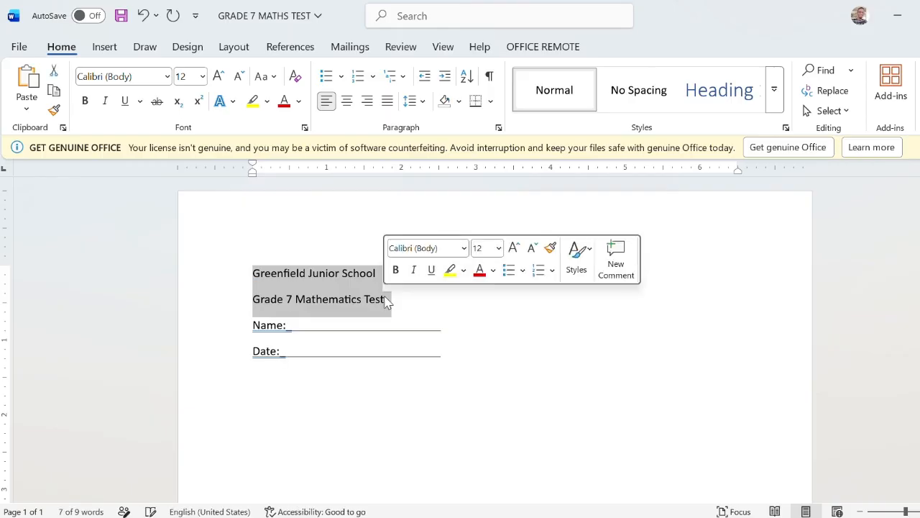
{"action": "left_click", "coordinate": [277, 79]}
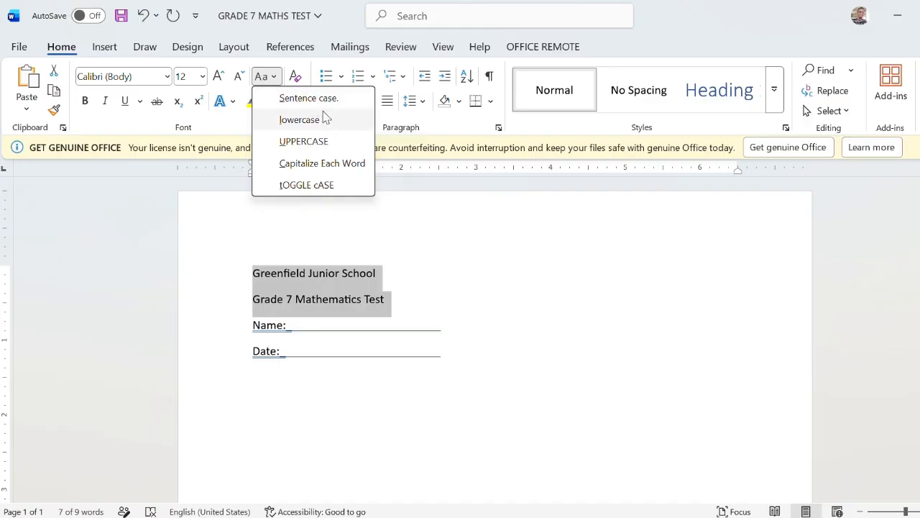
{"action": "left_click", "coordinate": [337, 144]}
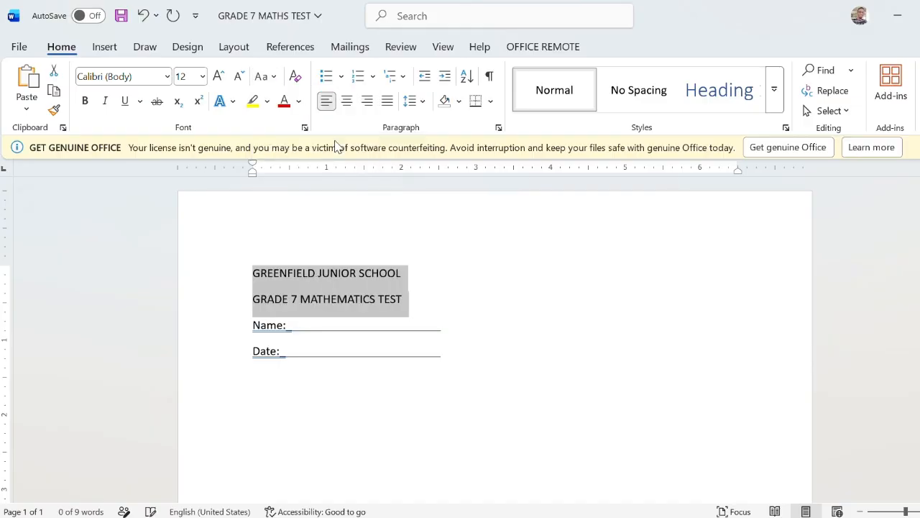
{"action": "left_click", "coordinate": [85, 102]}
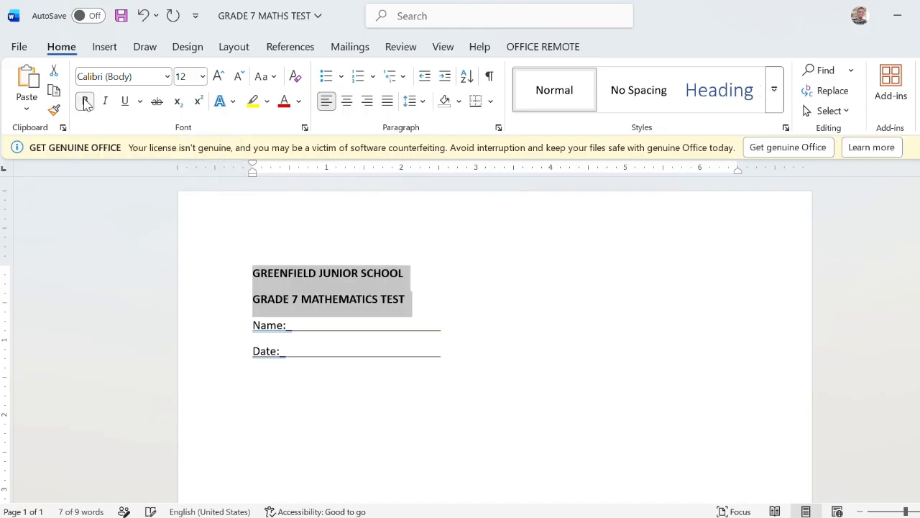
{"action": "left_click", "coordinate": [506, 327]}
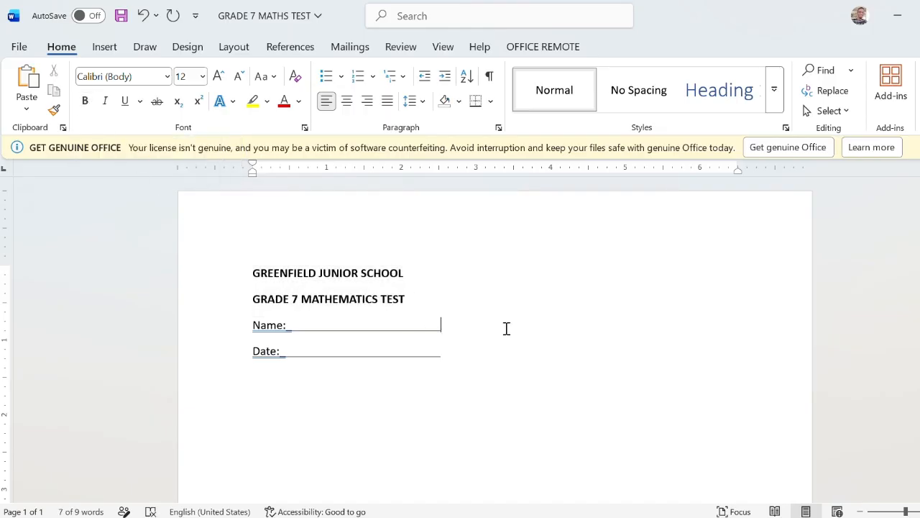
Accept the grammar suggestions that add a space after the colons in the Name and Date lines.
{"action": "right_click", "coordinate": [290, 327]}
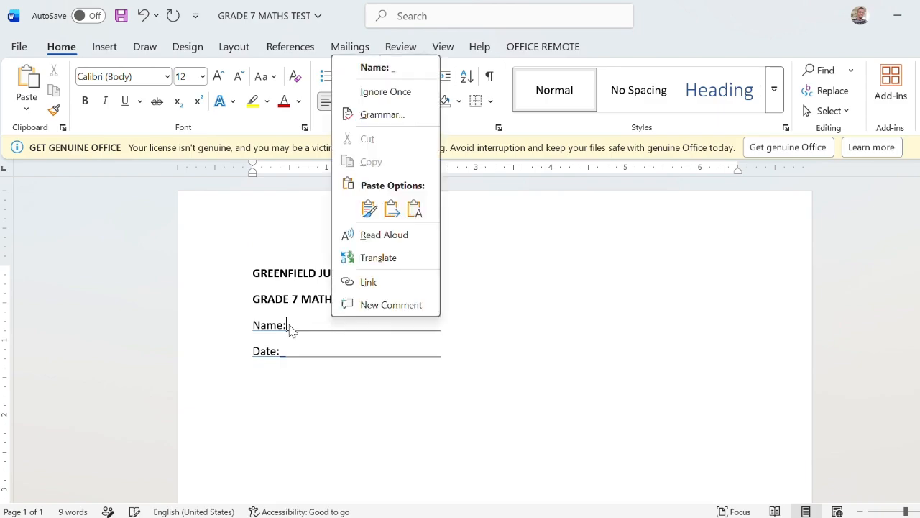
{"action": "left_click", "coordinate": [385, 67]}
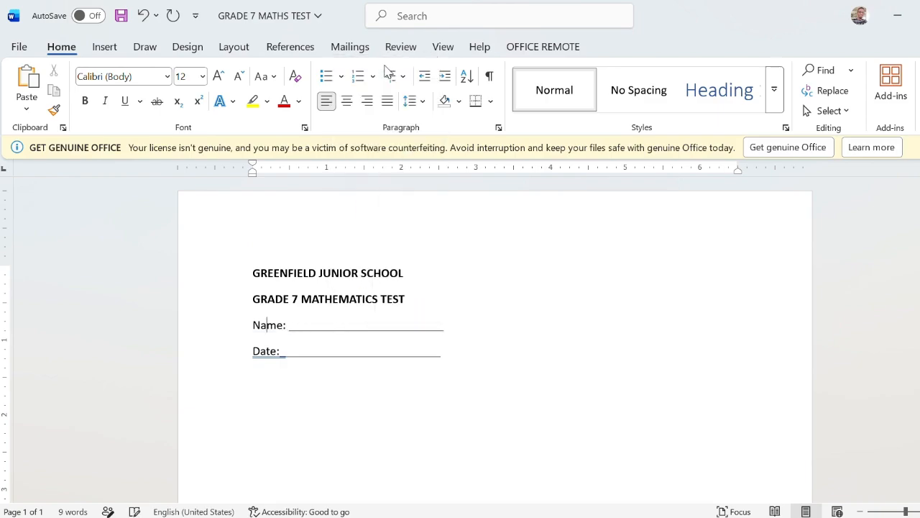
{"action": "right_click", "coordinate": [281, 356]}
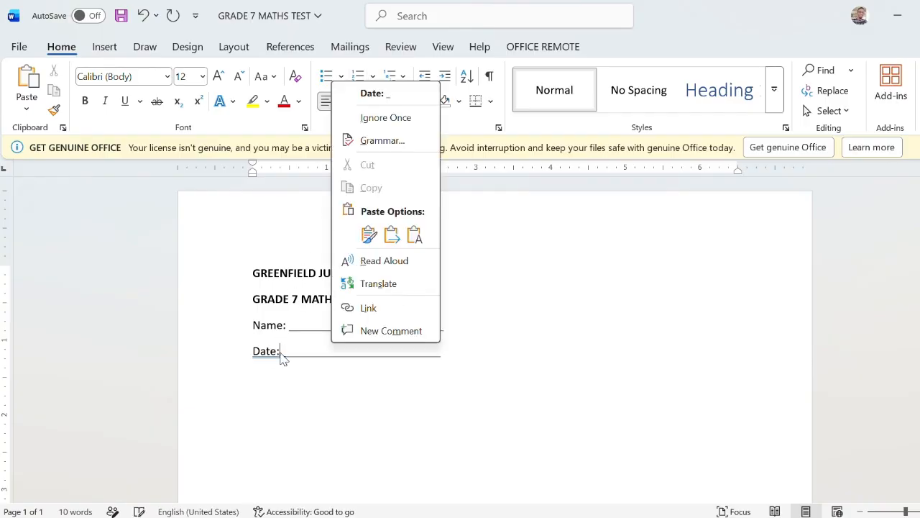
{"action": "left_click", "coordinate": [388, 94]}
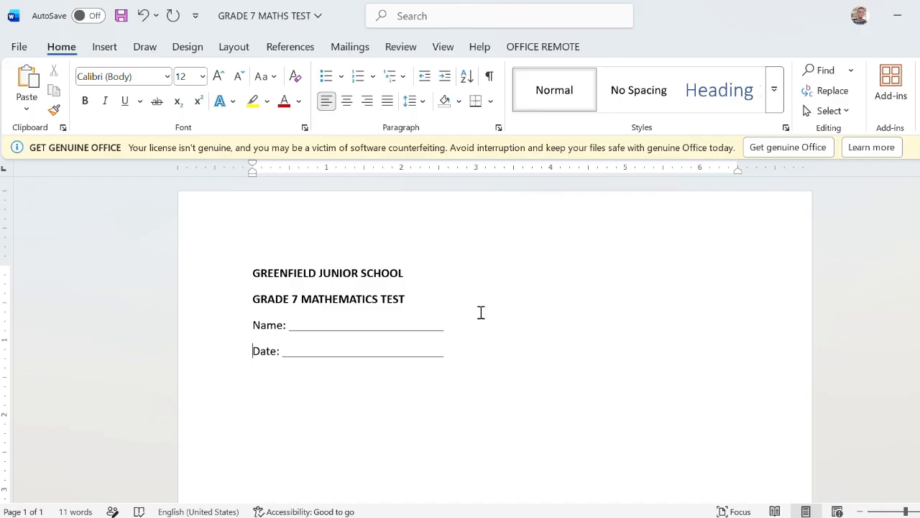
{"action": "left_click", "coordinate": [586, 319]}
Add the instruction "Answer ALL questions" on a new line below the Date line.
{"action": "scroll", "coordinate": [453, 318], "scroll_direction": "up", "scroll_amount": 5}
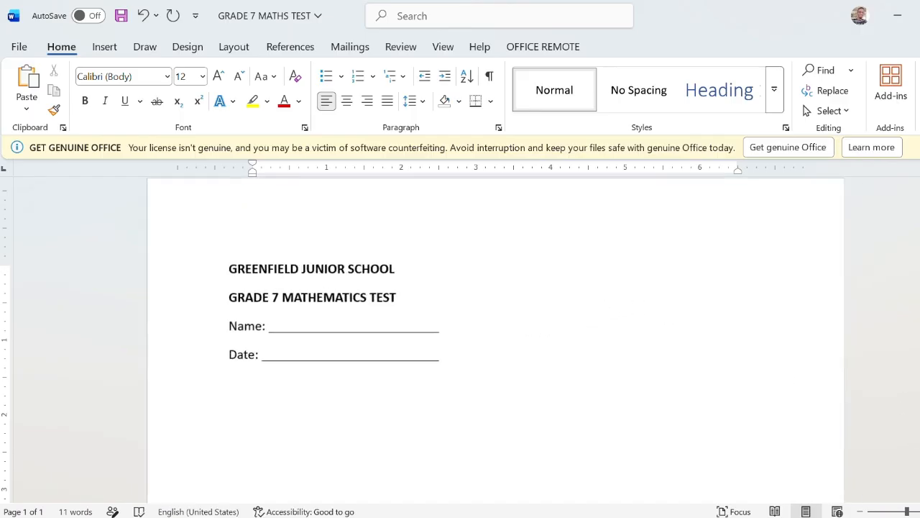
{"action": "scroll", "coordinate": [453, 319], "scroll_direction": "up", "scroll_amount": 5}
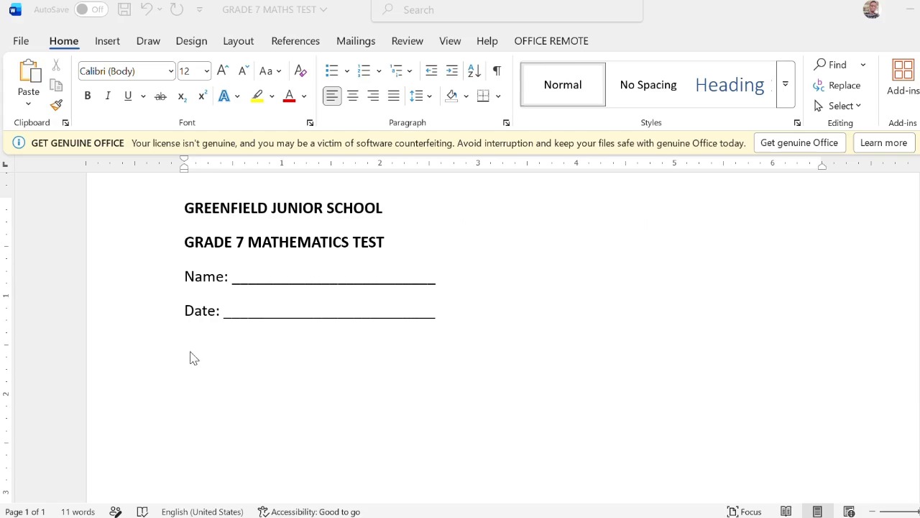
{"action": "left_click", "coordinate": [188, 353]}
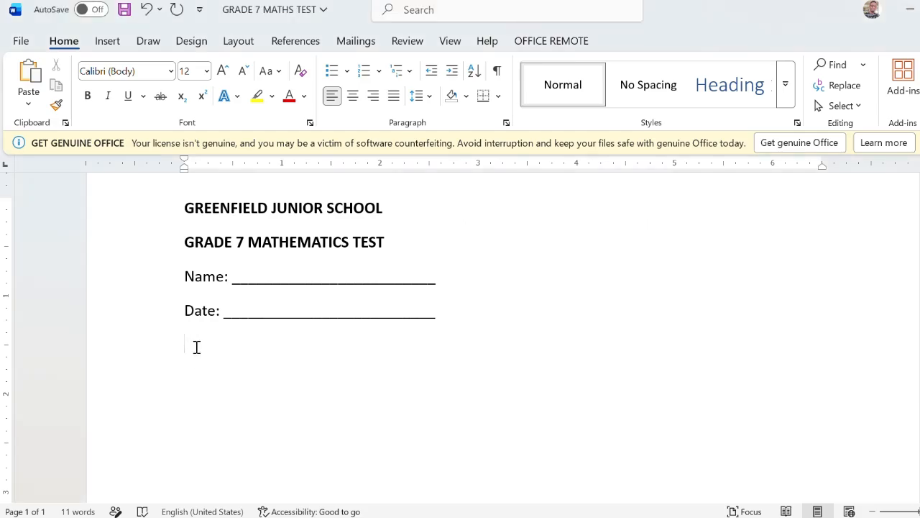
{"action": "type", "text": "Answer ALL questions"}
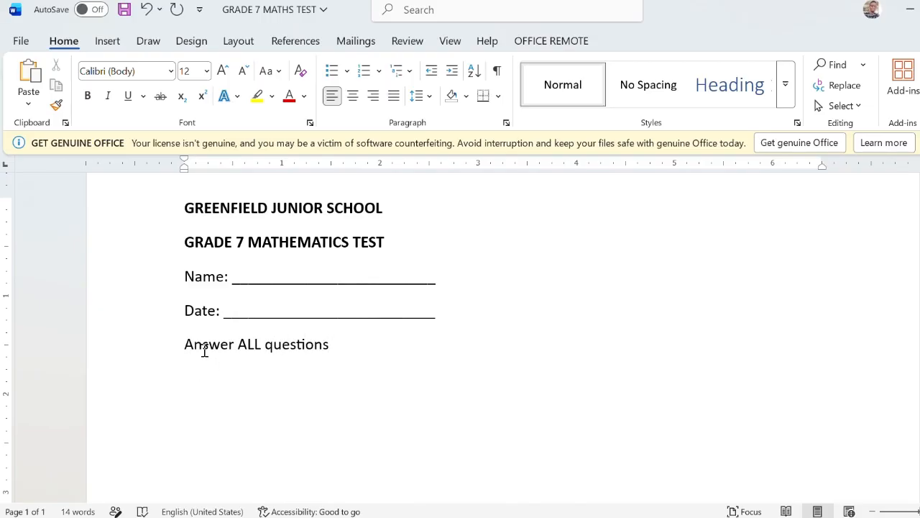
Underline the "Answer ALL questions" instruction and make the word ALL bold.
{"action": "left_click_drag", "start_coordinate": [184, 345], "coordinate": [300, 348]}
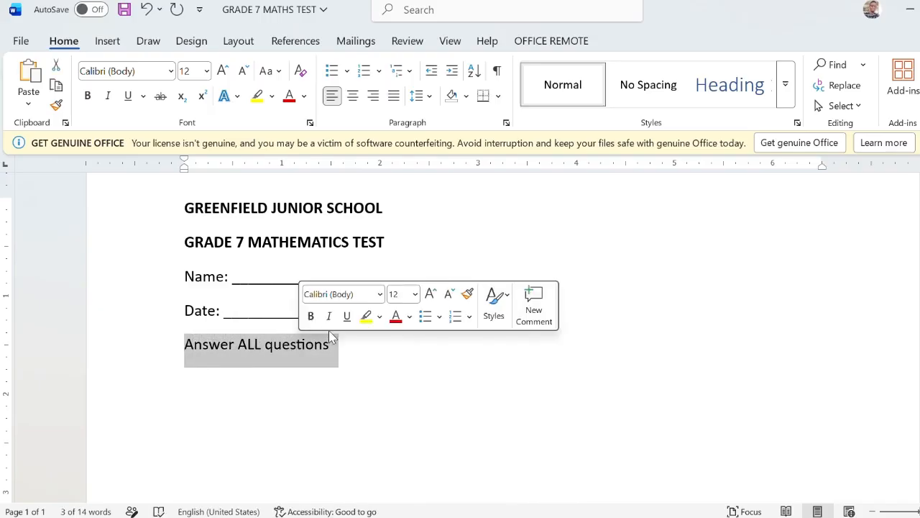
{"action": "left_click", "coordinate": [347, 317]}
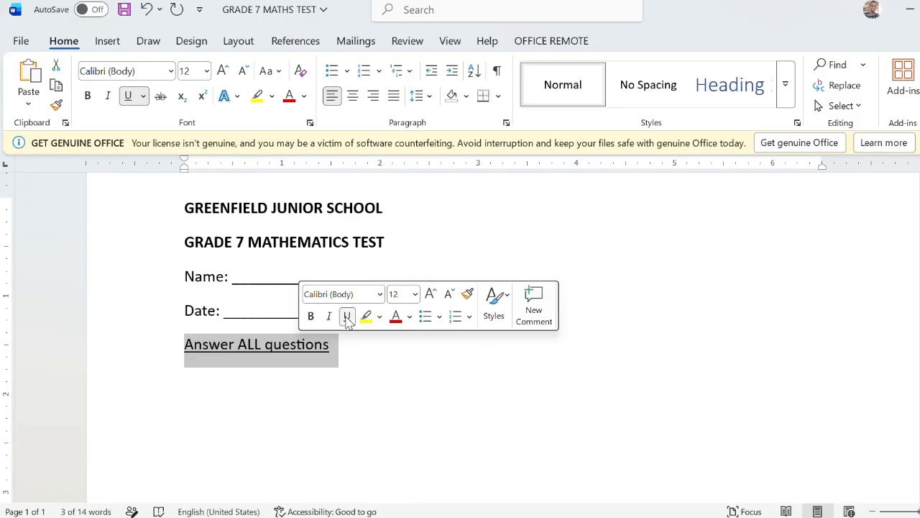
{"action": "left_click", "coordinate": [241, 347]}
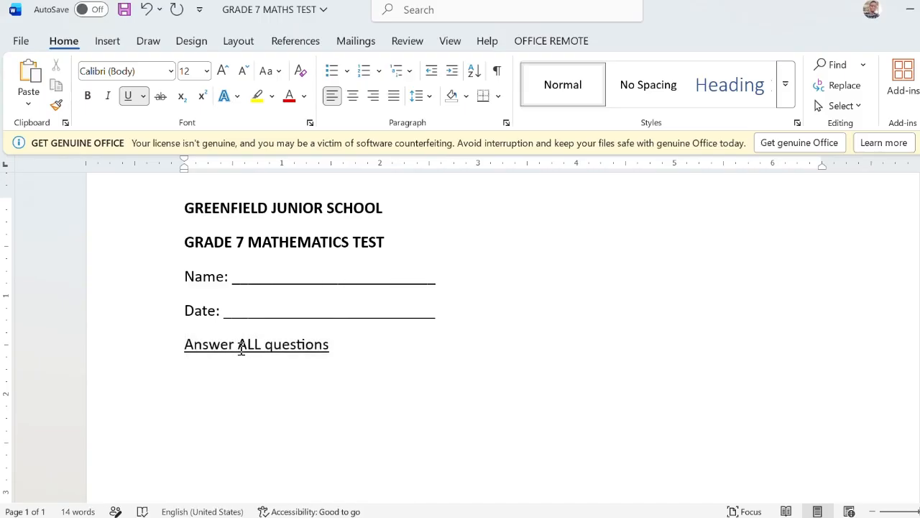
{"action": "left_click_drag", "start_coordinate": [242, 347], "coordinate": [261, 343]}
{"action": "left_click", "coordinate": [271, 317]}
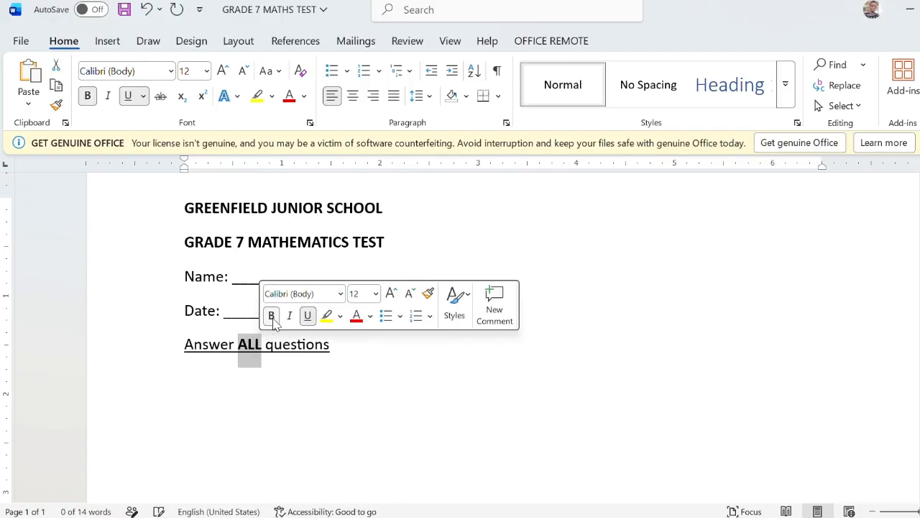
Start a numbered list in the 1. 2. 3. format on the line below the instruction.
{"action": "left_click", "coordinate": [293, 385]}
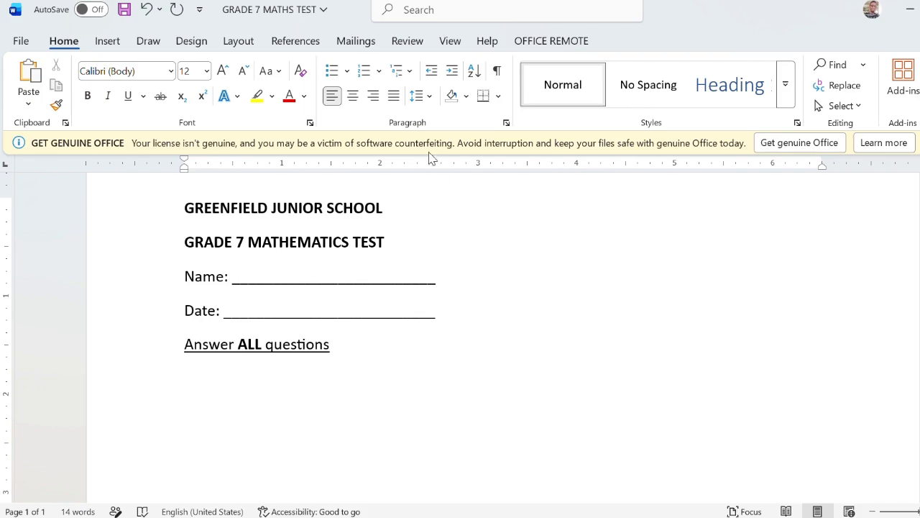
{"action": "left_click", "coordinate": [379, 72]}
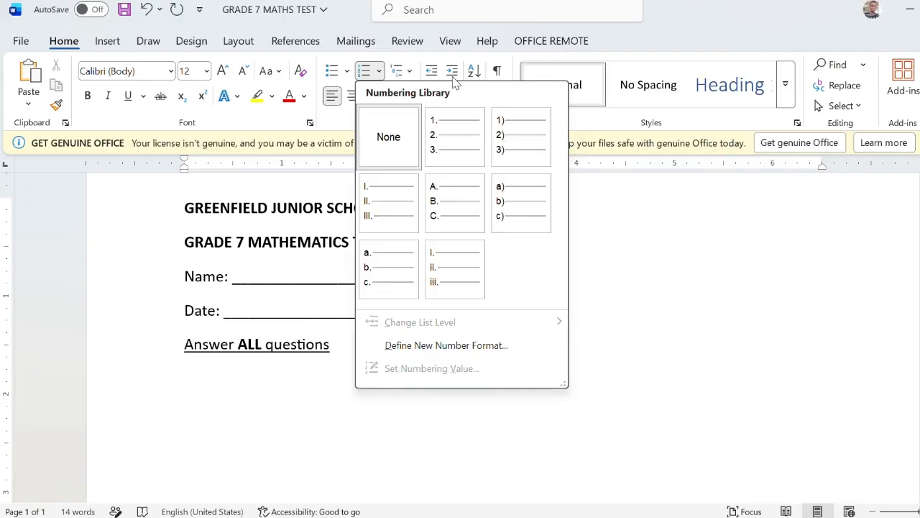
{"action": "left_click", "coordinate": [450, 139]}
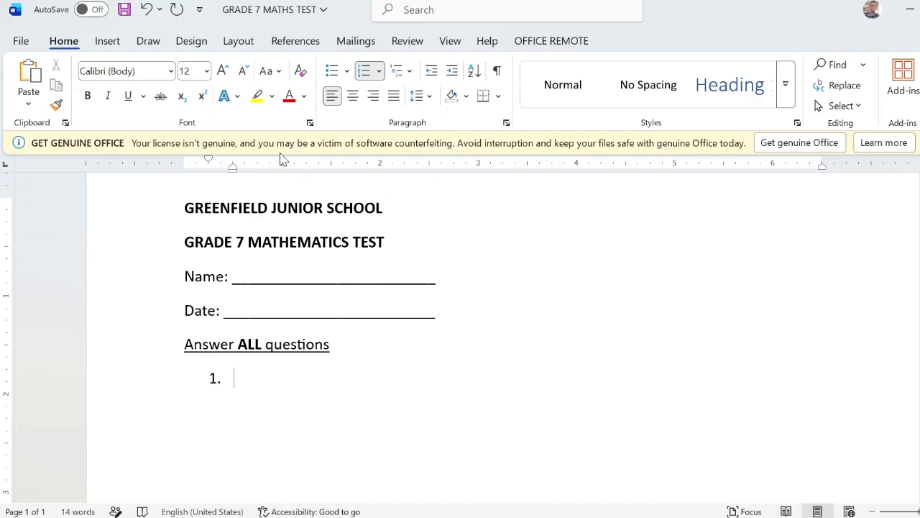
Align the list number with the margin, reduce its text indent, and write question 1, "Write in words 5436.", with two full-width answer lines.
{"action": "mouse_move", "coordinate": [207, 161]}
{"action": "left_mouse_down"}
{"action": "mouse_move", "coordinate": [188, 171]}
{"action": "mouse_move", "coordinate": [234, 171]}
{"action": "mouse_move", "coordinate": [203, 180]}
{"action": "left_mouse_up"}
{"action": "left_click_drag", "start_coordinate": [154, 157], "coordinate": [184, 164]}
{"action": "type", "text": "write i"}
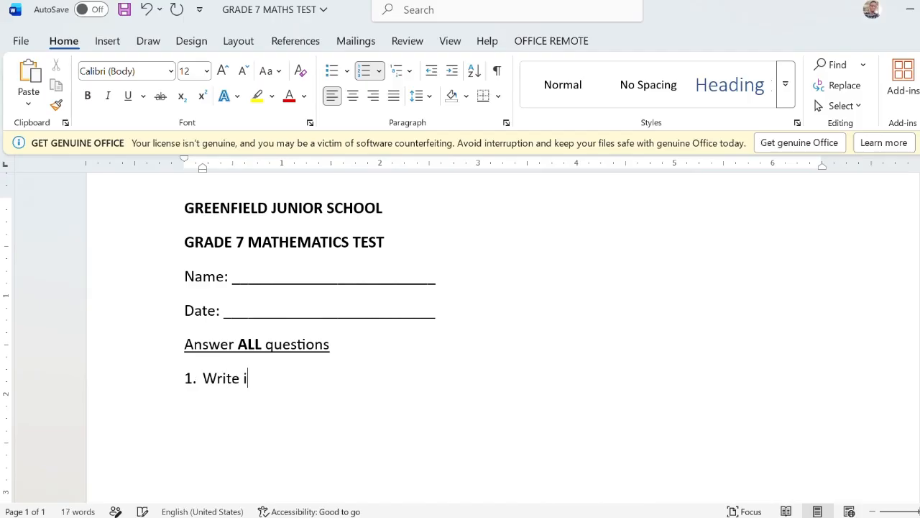
{"action": "type", "text": "n words 5436"}
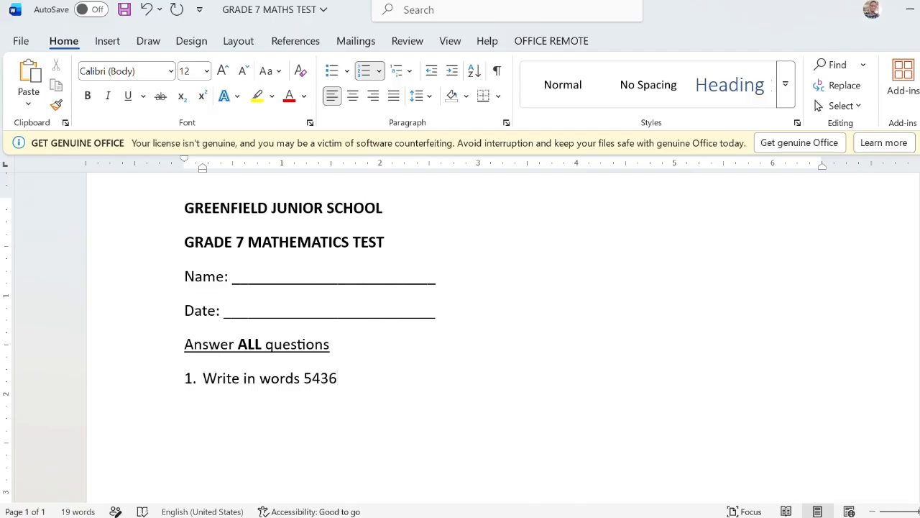
{"action": "type", "text": ". _________________________________________________________________________"}
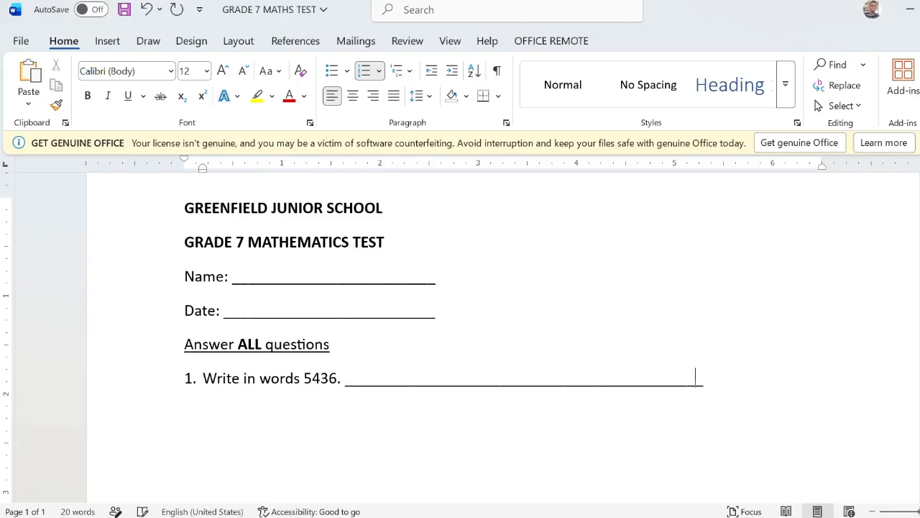
{"action": "type", "text": "____________________________________________________________________________________"}
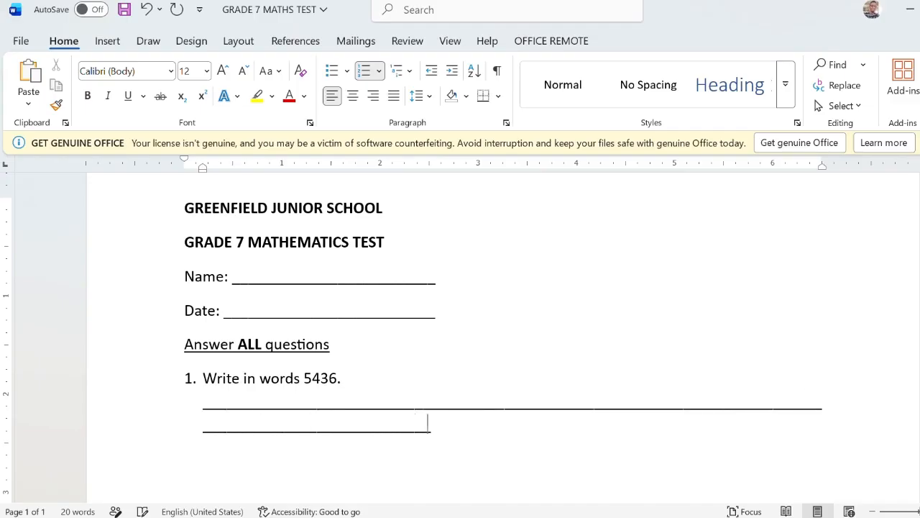
{"action": "type", "text": "___________________________________________"}
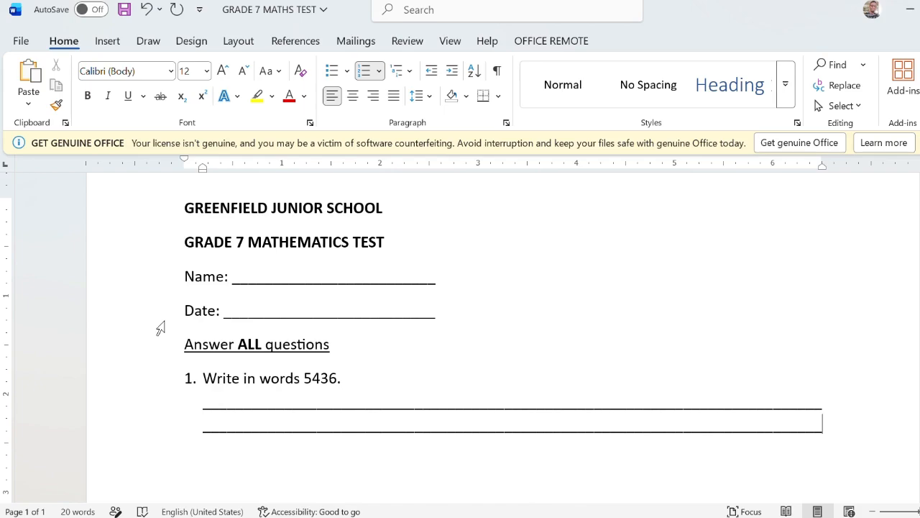
Add question 2, "What is the SUM of 564 and 234?", followed by an answer line reaching the right margin.
{"action": "key", "text": "Return"}
{"action": "type", "text": "What is the "}
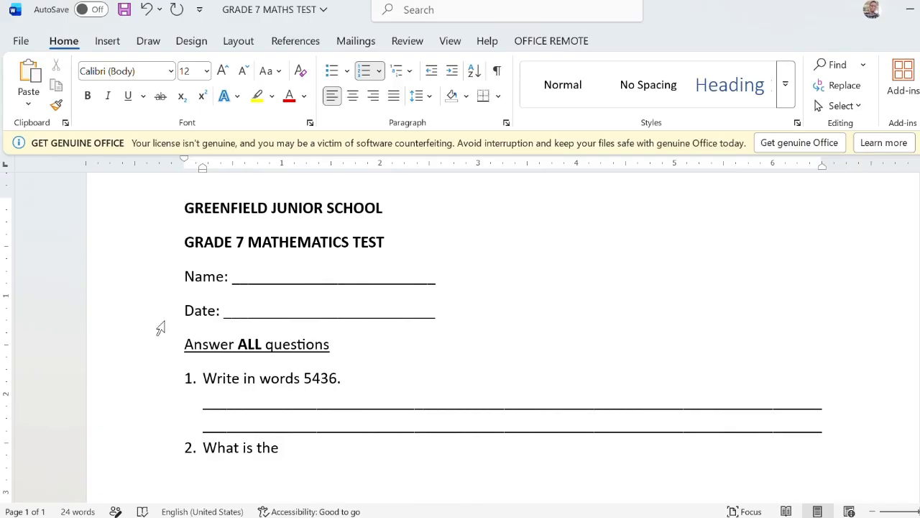
{"action": "type", "text": "SUM of"}
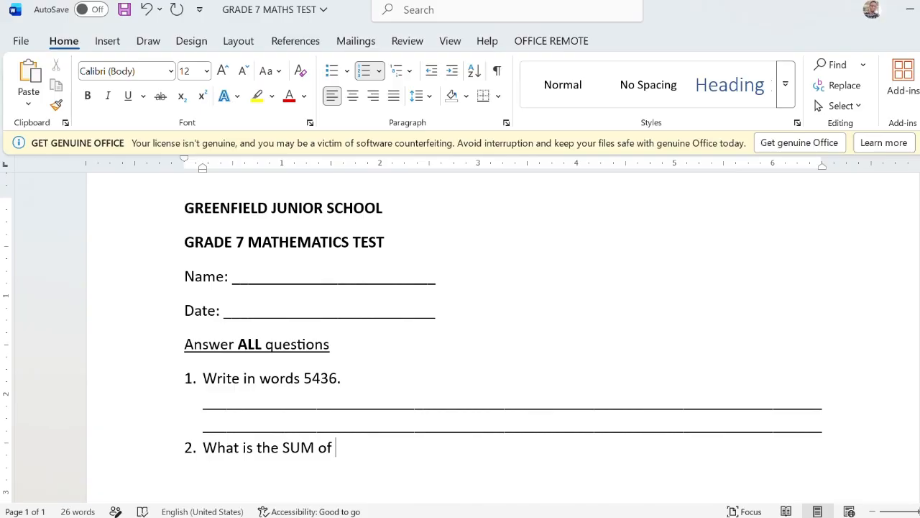
{"action": "type", "text": " 564 and "}
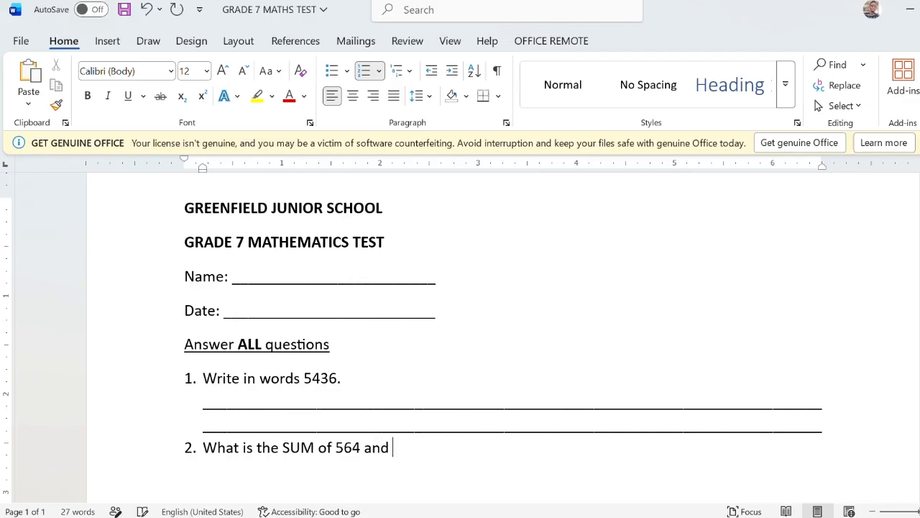
{"action": "type", "text": "234? ______________________________________________"}
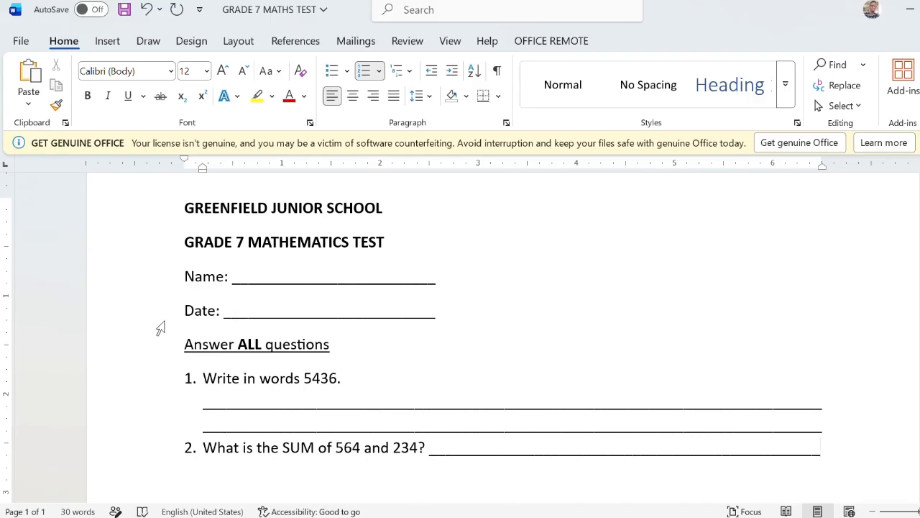
Add question 3, "What is the PRODUCT of 9 and 7?", followed by an answer line reaching the right margin.
{"action": "key", "text": "Return"}
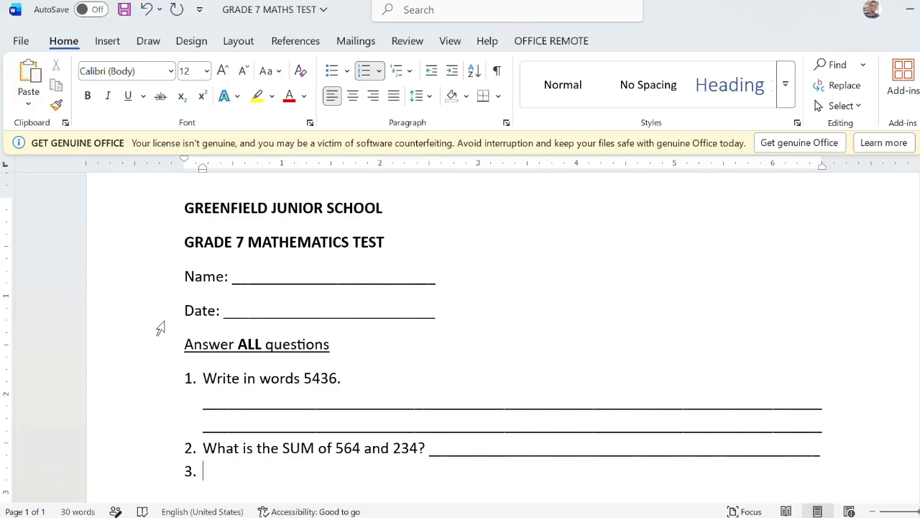
{"action": "type", "text": "W"}
{"action": "type", "text": "hat is the "}
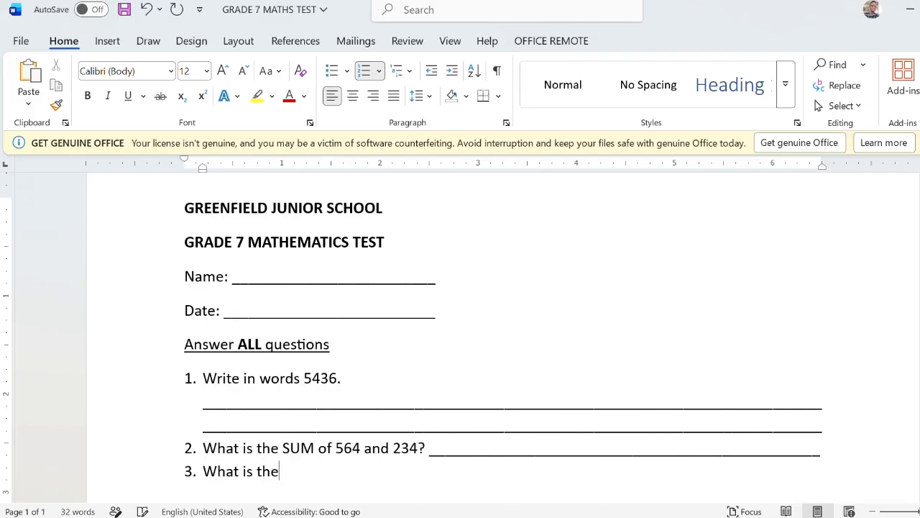
{"action": "type", "text": "PRODUC"}
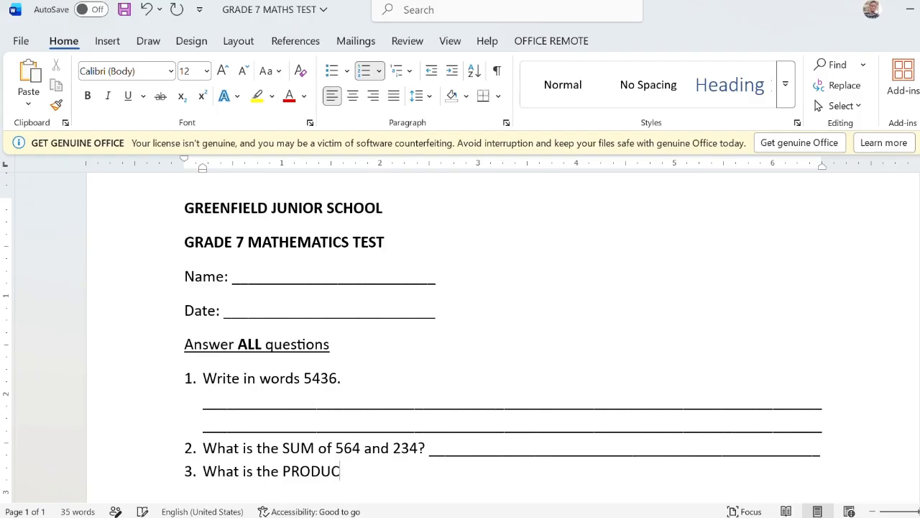
{"action": "type", "text": "T of 9 and 7"}
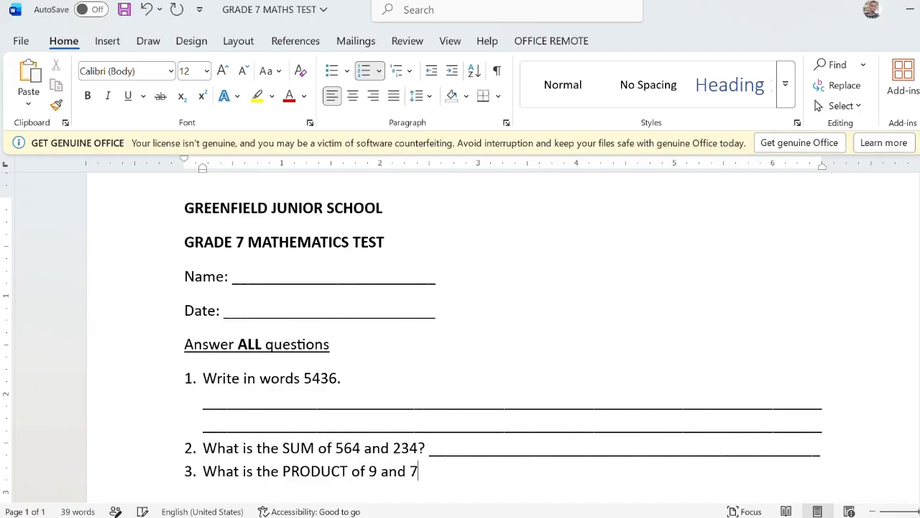
{"action": "type", "text": "? _____________________________________________________"}
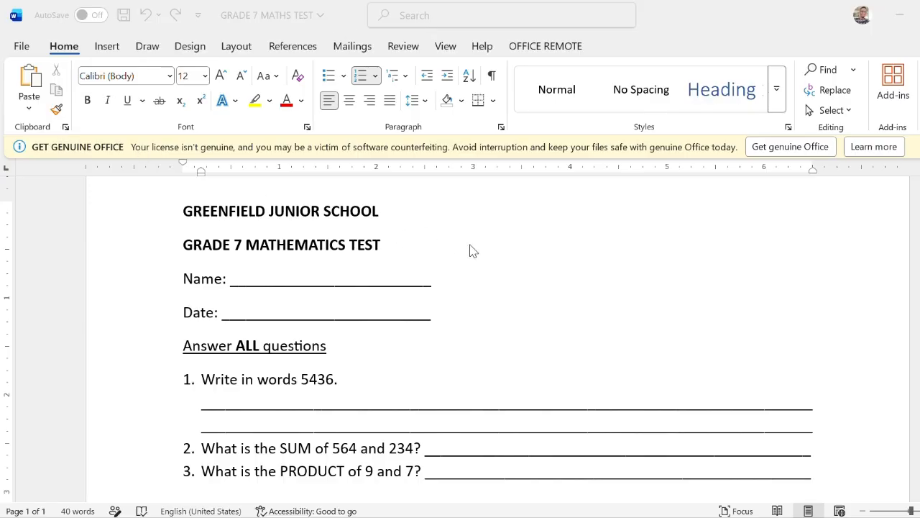
Set the line spacing of all three numbered questions and their answer lines to 1.5.
{"action": "scroll", "coordinate": [468, 248], "scroll_direction": "down", "scroll_amount": 1}
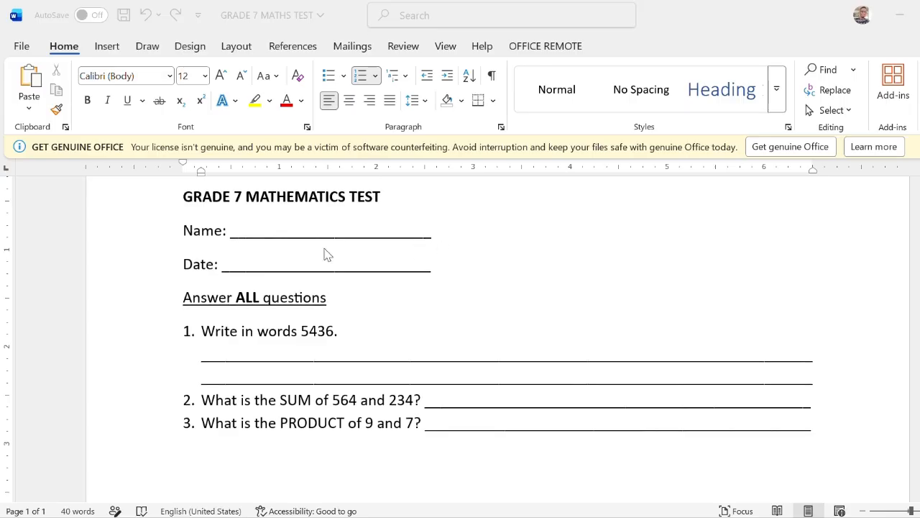
{"action": "left_click", "coordinate": [208, 331]}
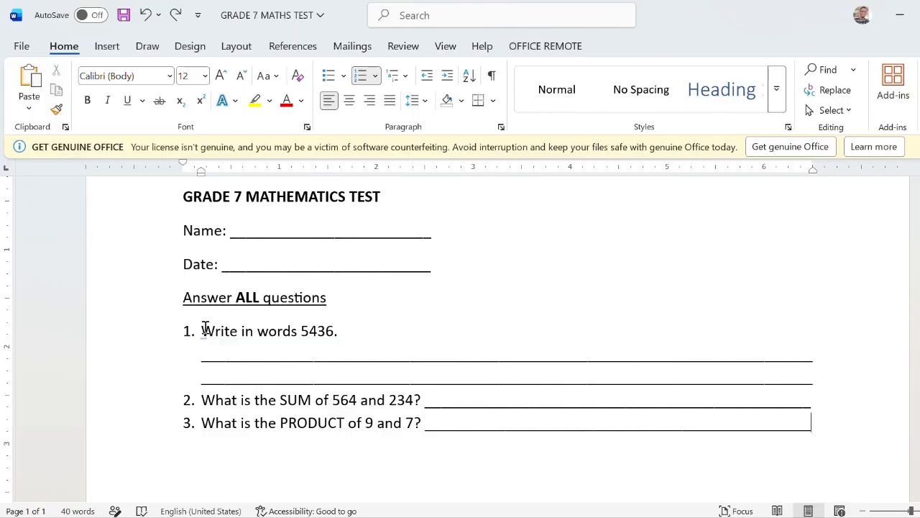
{"action": "left_click_drag", "start_coordinate": [204, 329], "coordinate": [432, 424]}
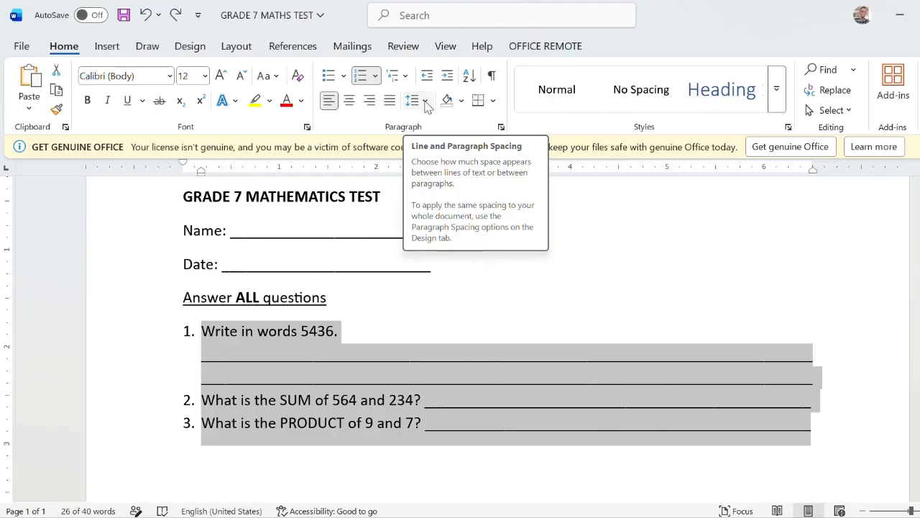
{"action": "left_click", "coordinate": [425, 102]}
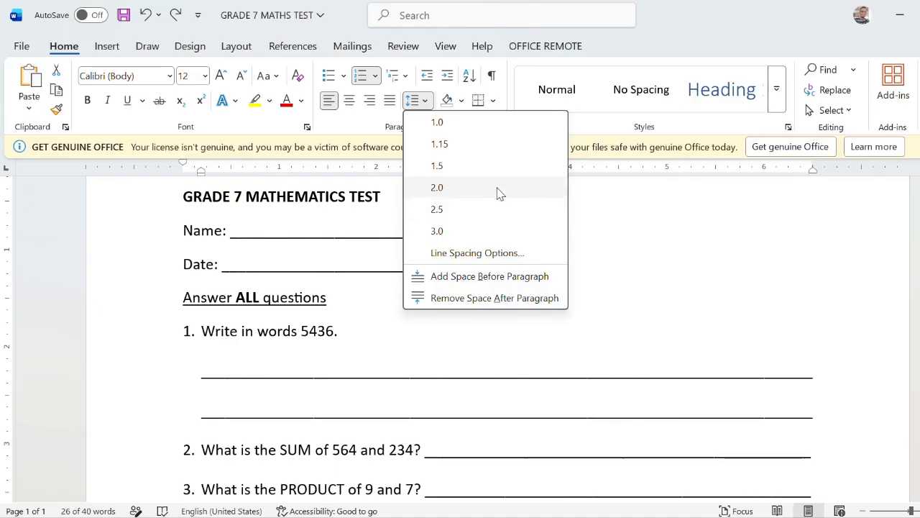
{"action": "left_click", "coordinate": [536, 166]}
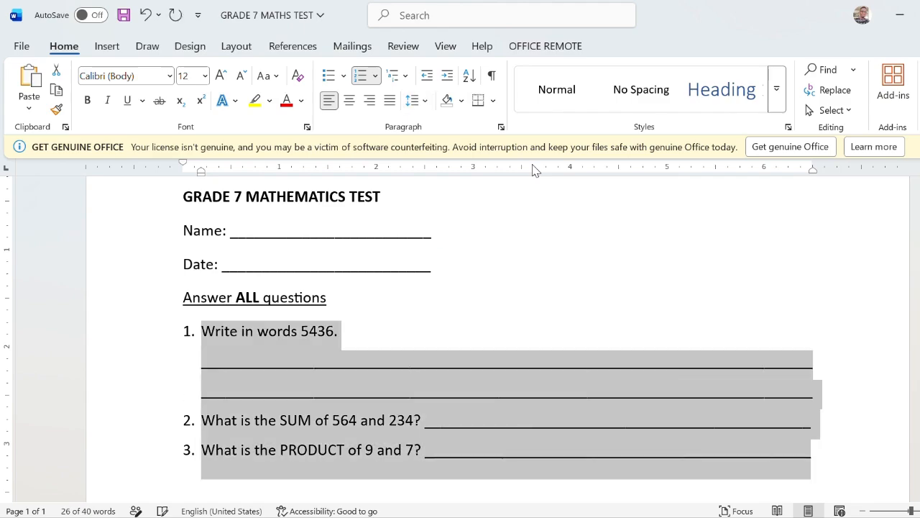
{"action": "left_click", "coordinate": [777, 230]}
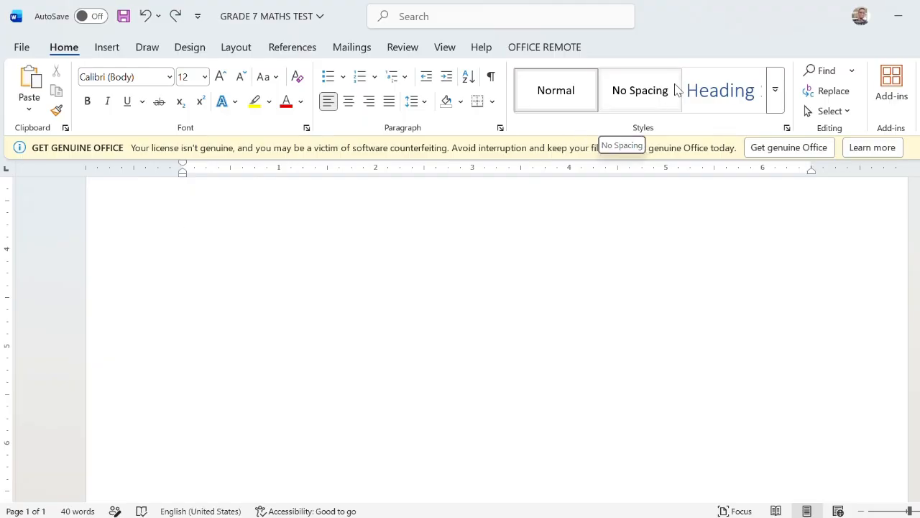
Add the title "RESULTS TABLE" below the questions and insert a table of three columns and three rows under it.
{"action": "type", "text": "RESULT"}
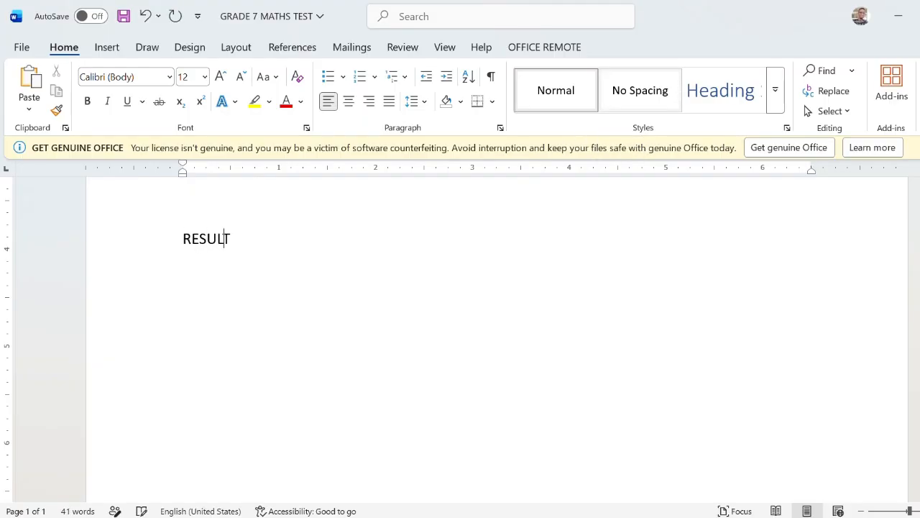
{"action": "type", "text": "S TABLE"}
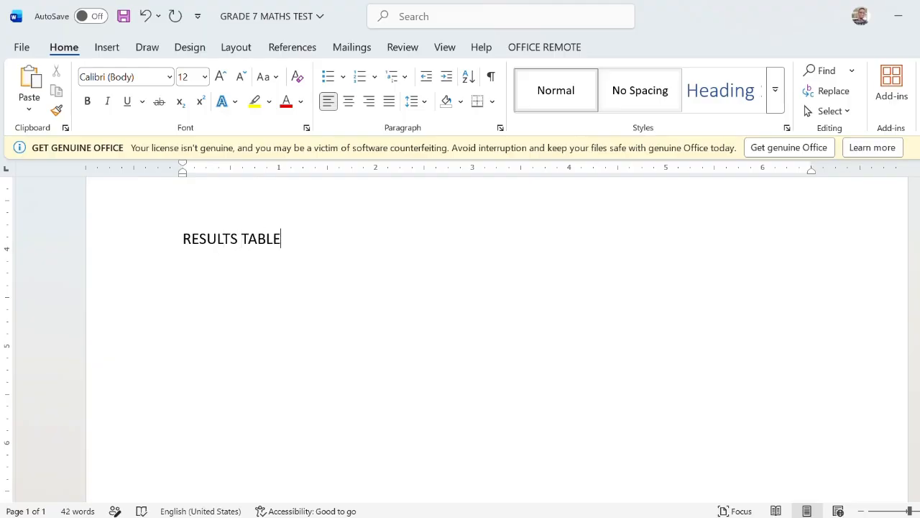
{"action": "key", "text": "Return"}
{"action": "left_click", "coordinate": [105, 48]}
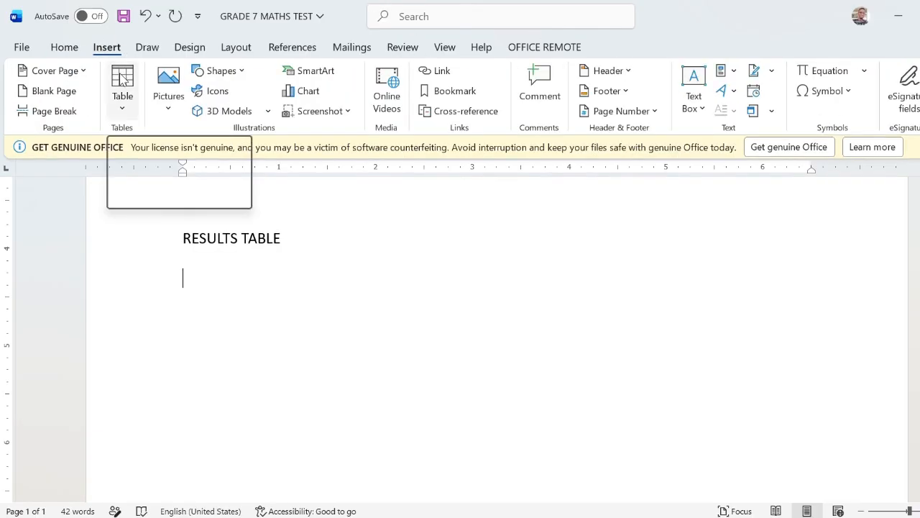
{"action": "left_click", "coordinate": [122, 80]}
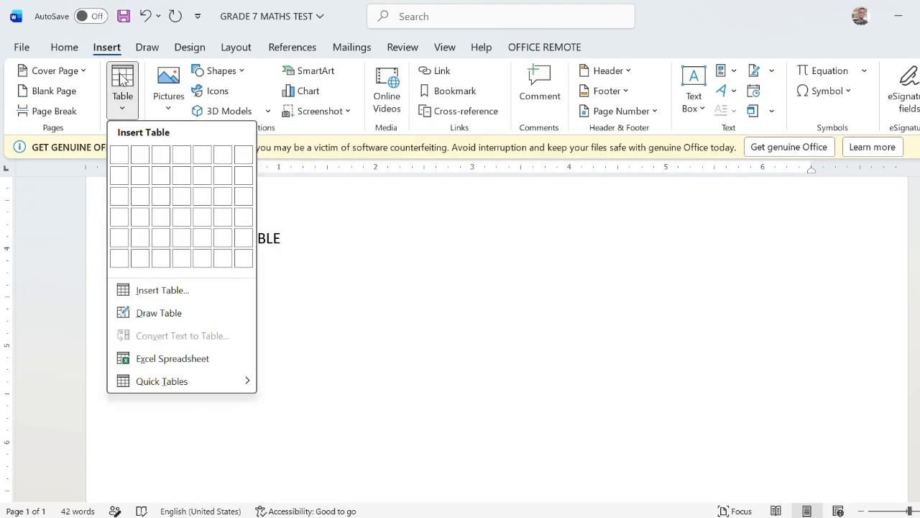
{"action": "left_click", "coordinate": [163, 204]}
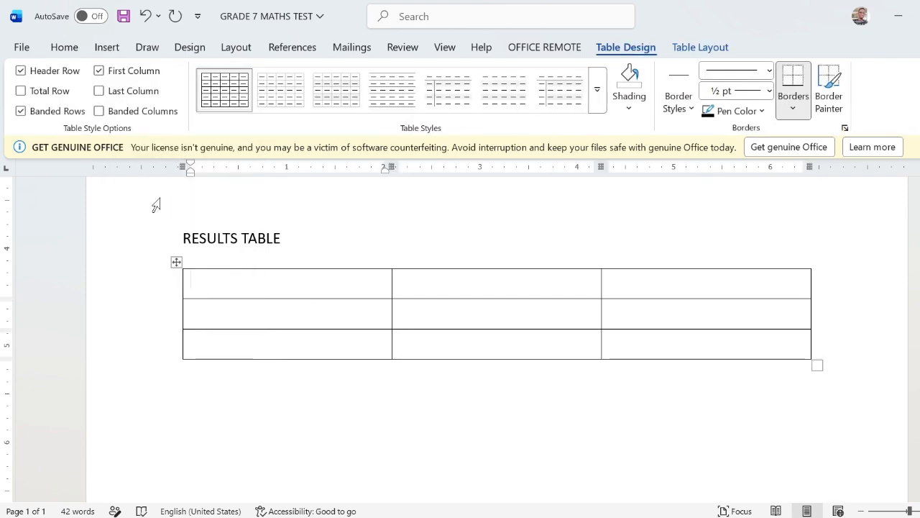
Fill the table's header row with S/N, NAME and SCORE.
{"action": "type", "text": "S/N"}
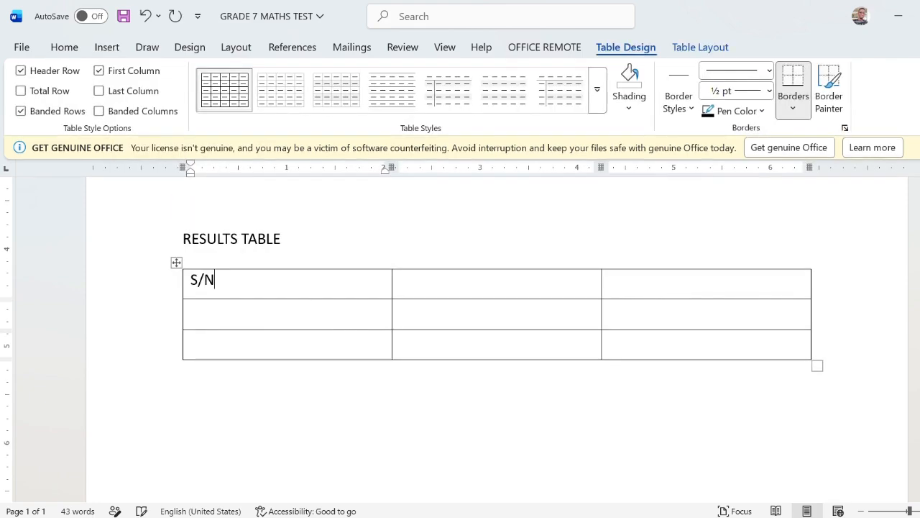
{"action": "left_click", "coordinate": [464, 280]}
{"action": "type", "text": "NAME"}
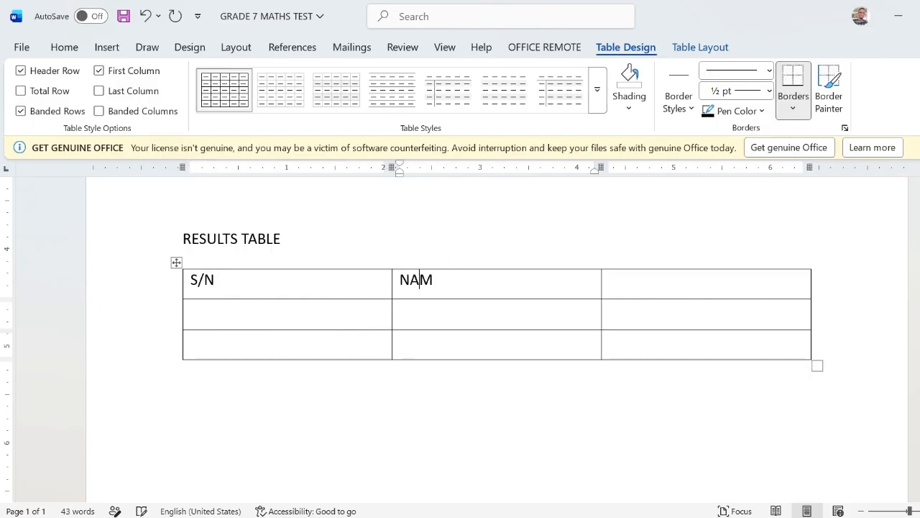
{"action": "left_click", "coordinate": [664, 286]}
{"action": "type", "text": "SCORE"}
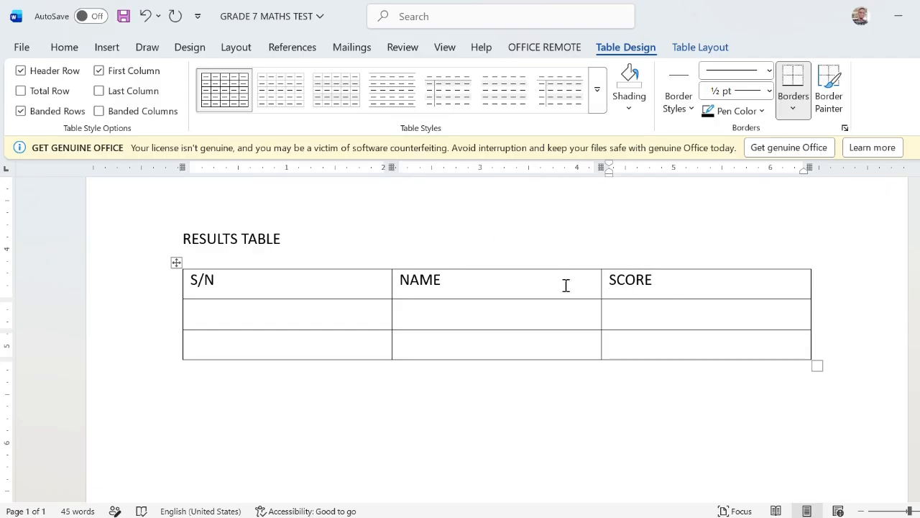
Apply 1. 2. 3. numbering to the first cell below the S/N header.
{"action": "left_click", "coordinate": [283, 314]}
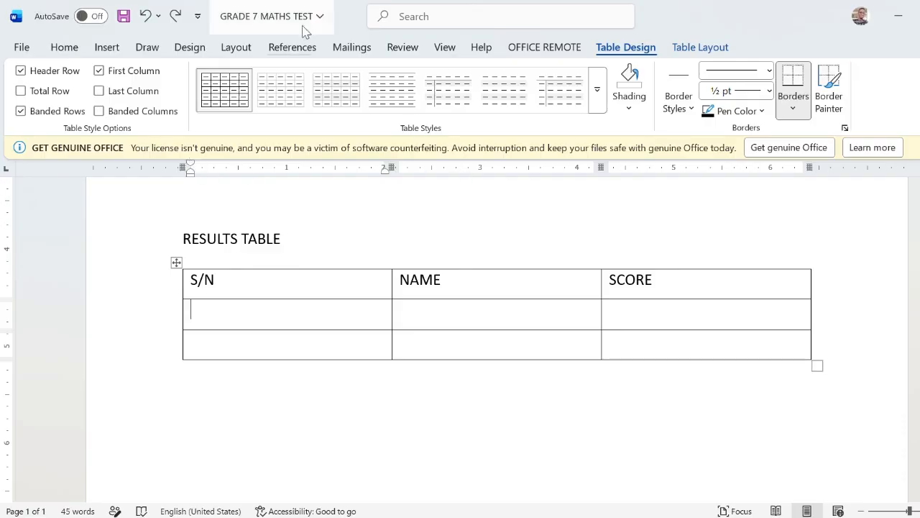
{"action": "left_click", "coordinate": [71, 51]}
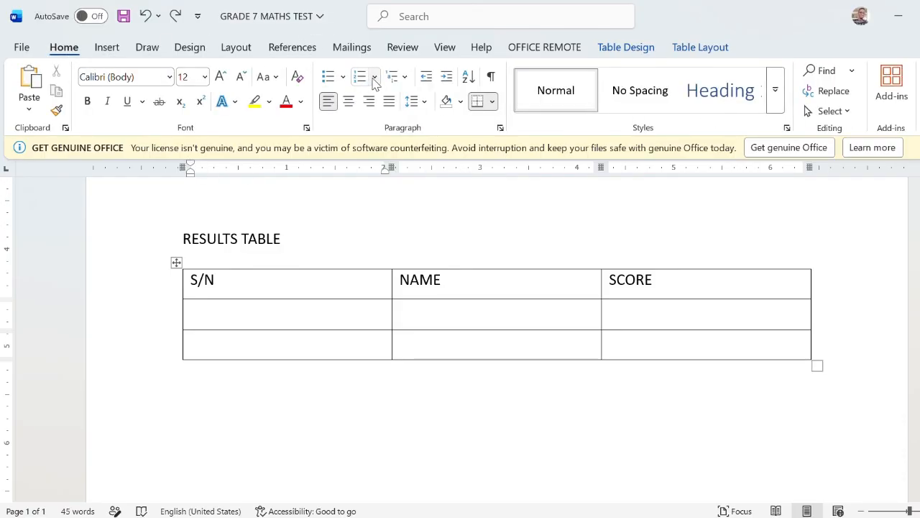
{"action": "left_click", "coordinate": [375, 77]}
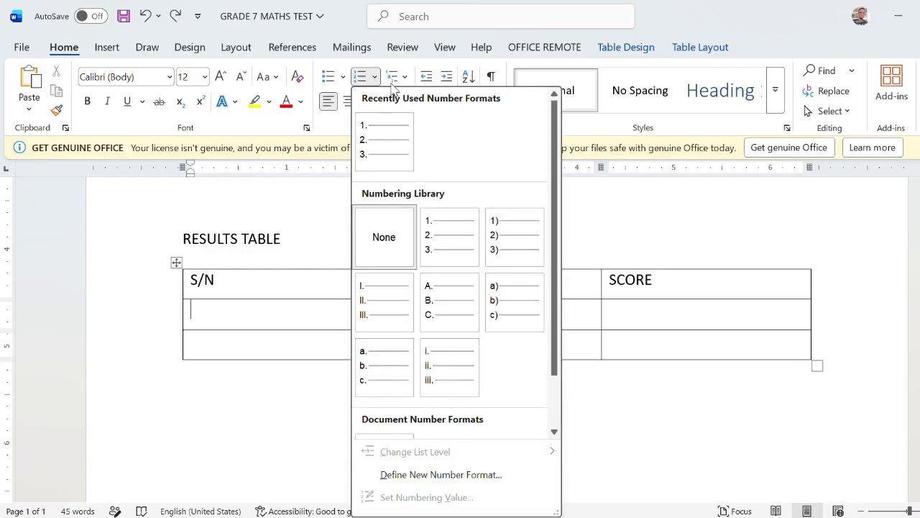
{"action": "left_click", "coordinate": [382, 137]}
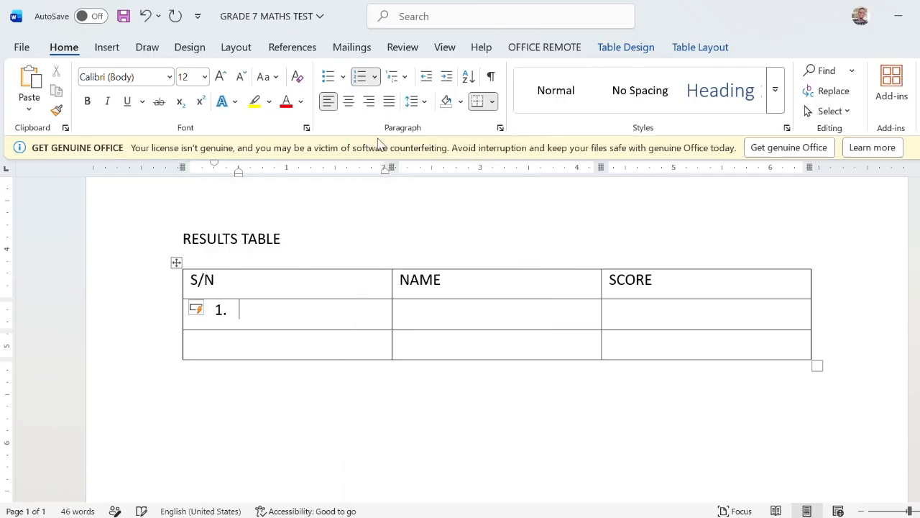
Complete both table rows with the students' first names and scores 80 and 81, numbering the second row 2.
{"action": "left_click", "coordinate": [441, 314]}
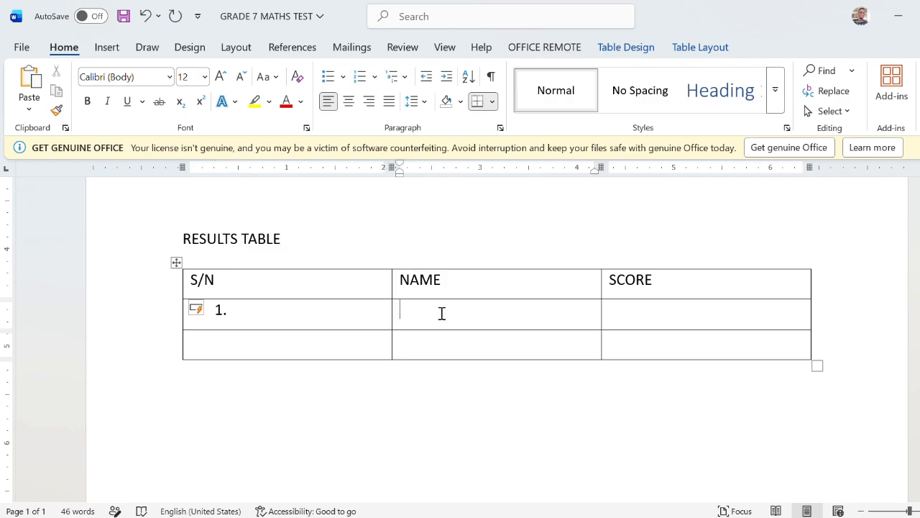
{"action": "type", "text": "JOHN"}
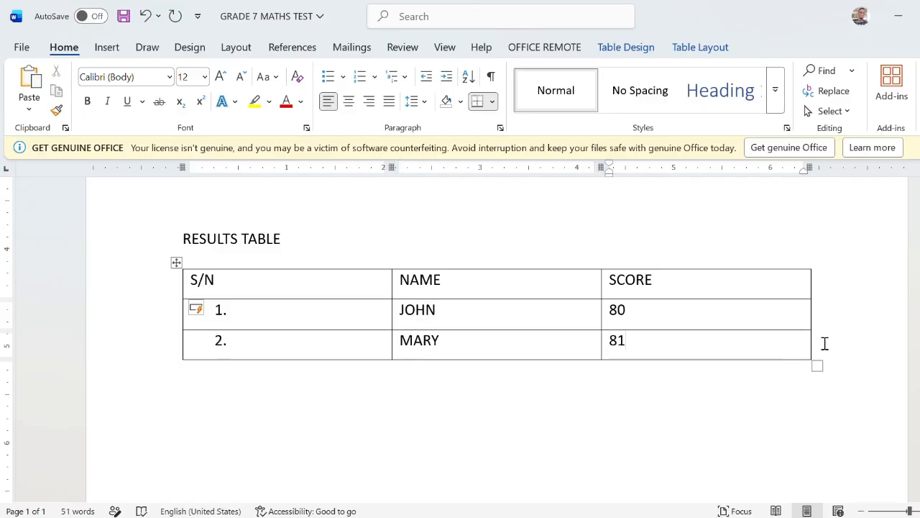
{"action": "left_click", "coordinate": [825, 344]}
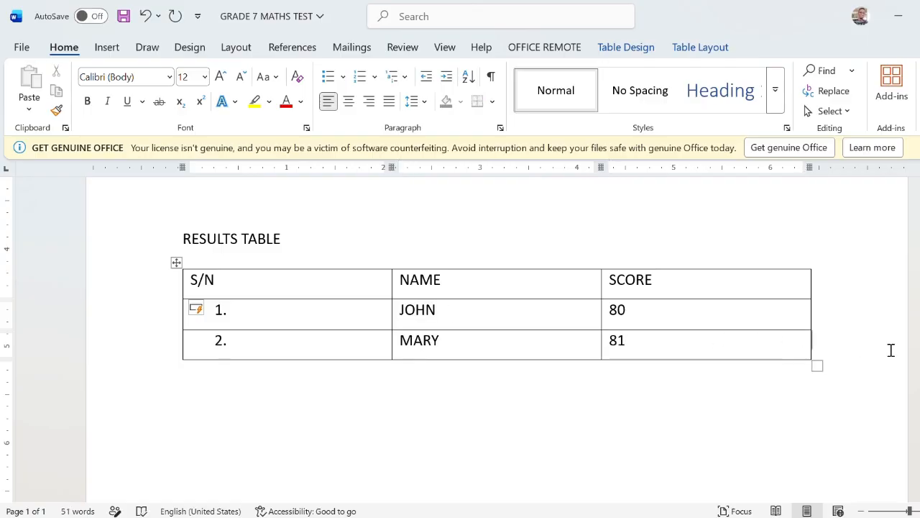
Add a third row to the results table with the student's first name and score 78, and append an empty fourth row.
{"action": "key", "text": "Return"}
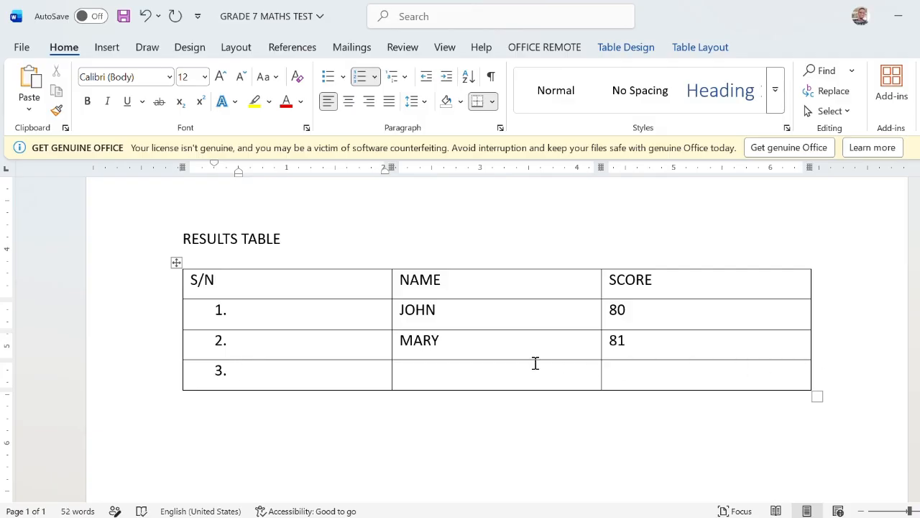
{"action": "left_click", "coordinate": [440, 375]}
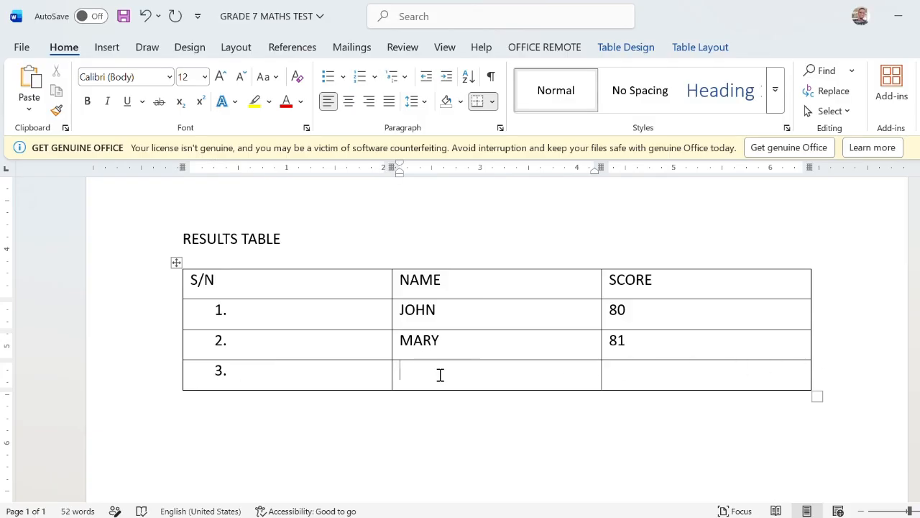
{"action": "type", "text": "JUMAH"}
{"action": "left_click", "coordinate": [646, 379]}
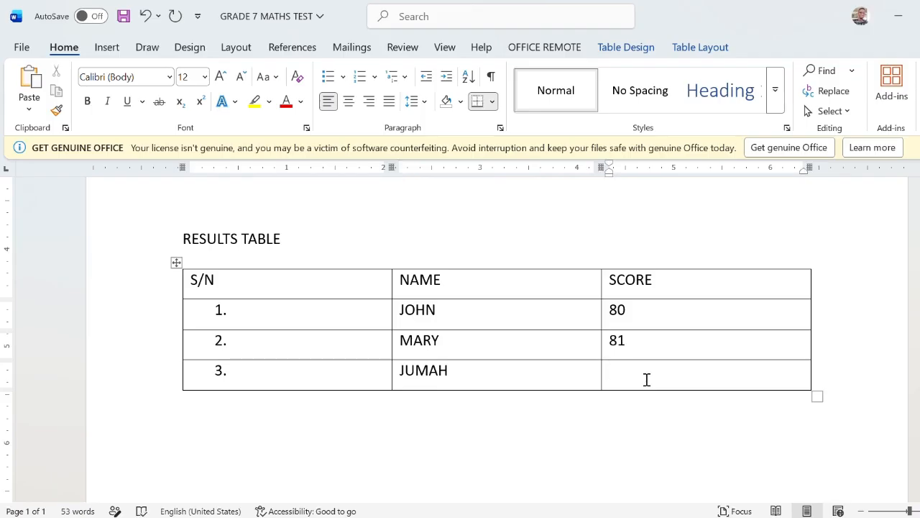
{"action": "type", "text": "78"}
{"action": "left_click", "coordinate": [825, 384]}
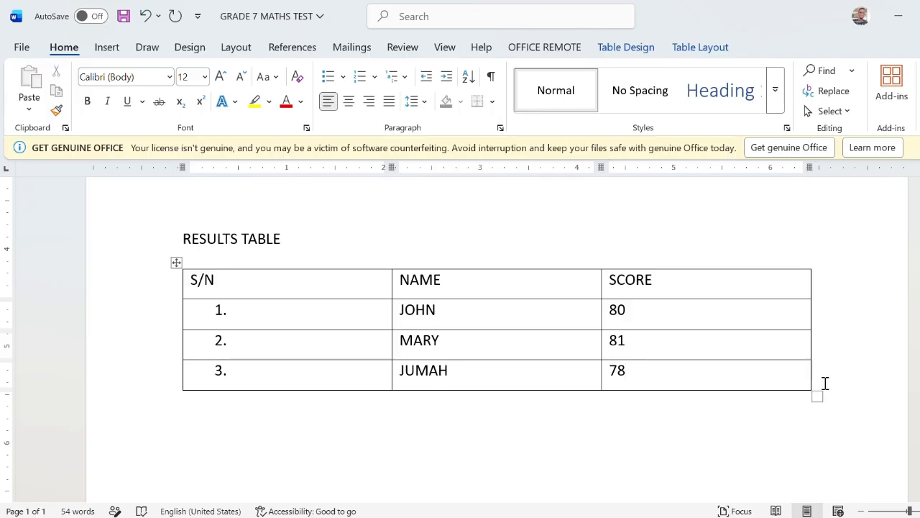
{"action": "key", "text": "Return"}
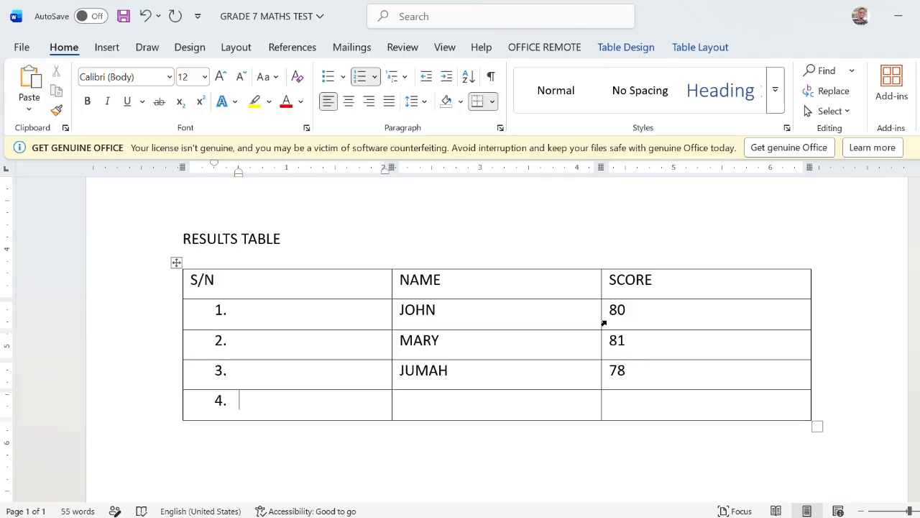
Narrow the table's S/N, NAME and SCORE columns to about 0.6, 0.8 and 0.7 inches to fit their contents.
{"action": "left_click", "coordinate": [392, 290]}
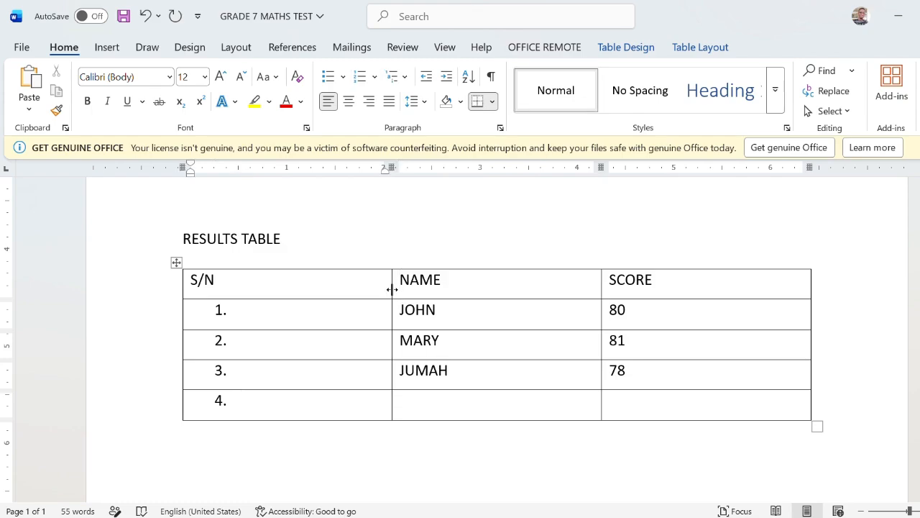
{"action": "left_click_drag", "start_coordinate": [392, 290], "coordinate": [244, 297]}
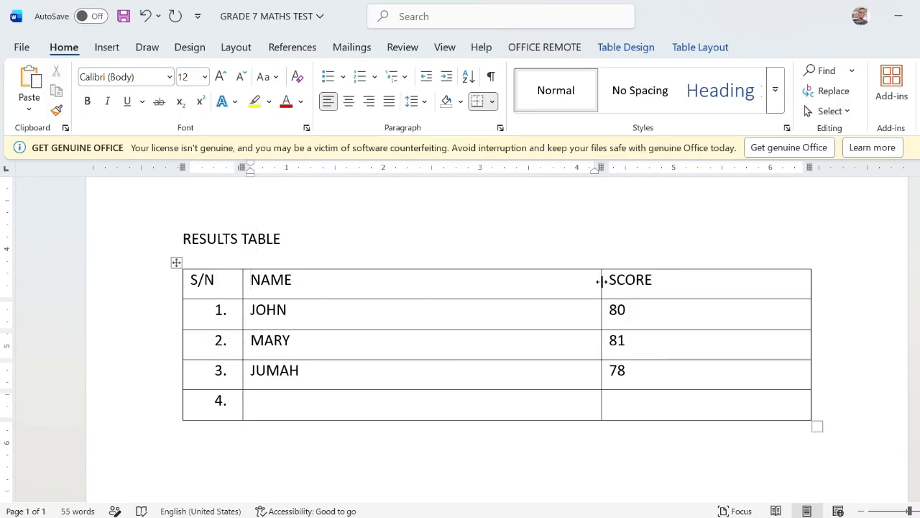
{"action": "left_click_drag", "start_coordinate": [602, 281], "coordinate": [318, 284]}
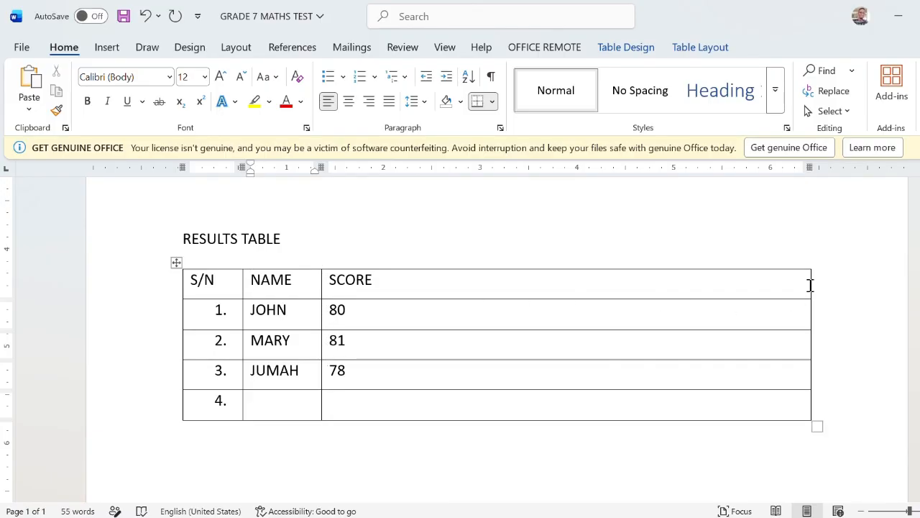
{"action": "left_click_drag", "start_coordinate": [812, 285], "coordinate": [386, 308]}
{"action": "left_click_drag", "start_coordinate": [388, 308], "coordinate": [388, 309]}
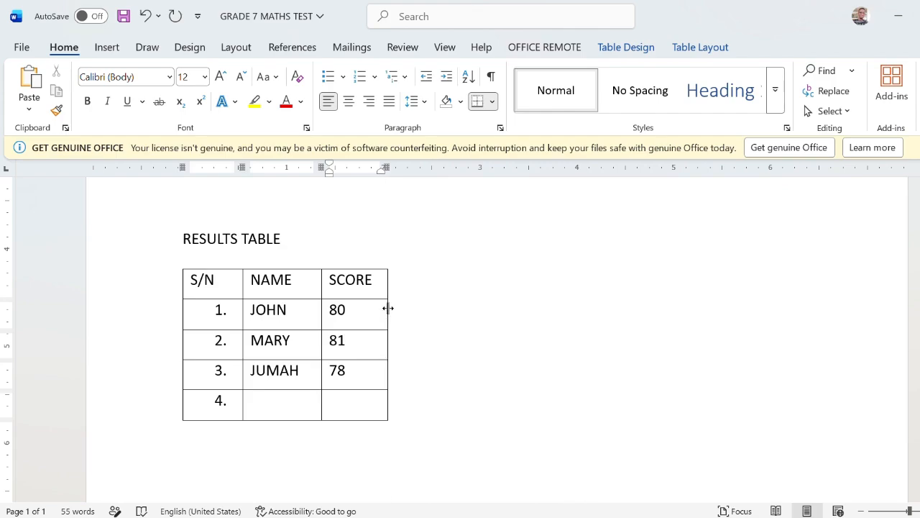
{"action": "left_click", "coordinate": [527, 267]}
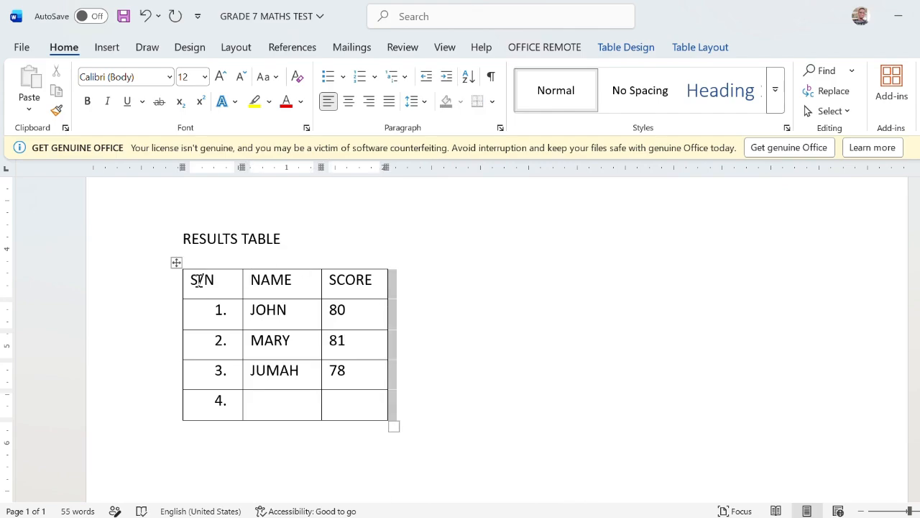
Make the RESULTS TABLE title bold and shift it to sit roughly centred above the table.
{"action": "left_click_drag", "start_coordinate": [183, 238], "coordinate": [280, 240]}
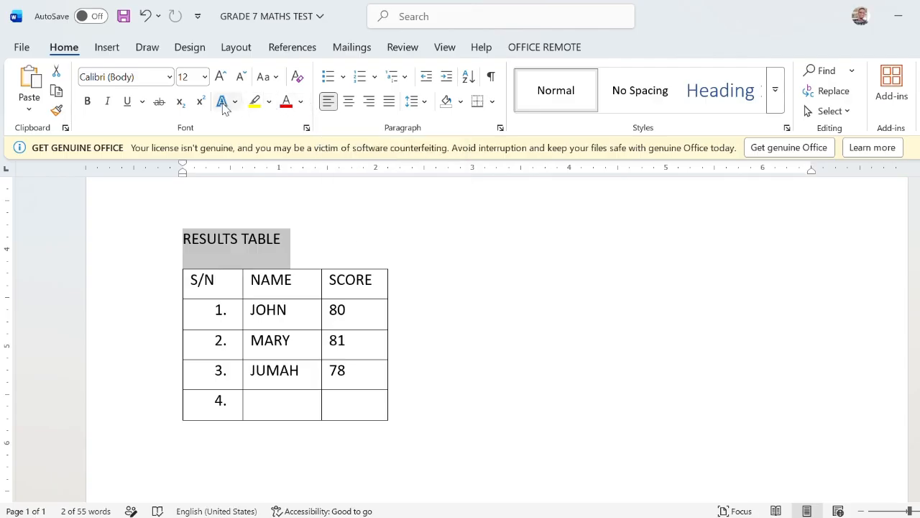
{"action": "left_click", "coordinate": [87, 101]}
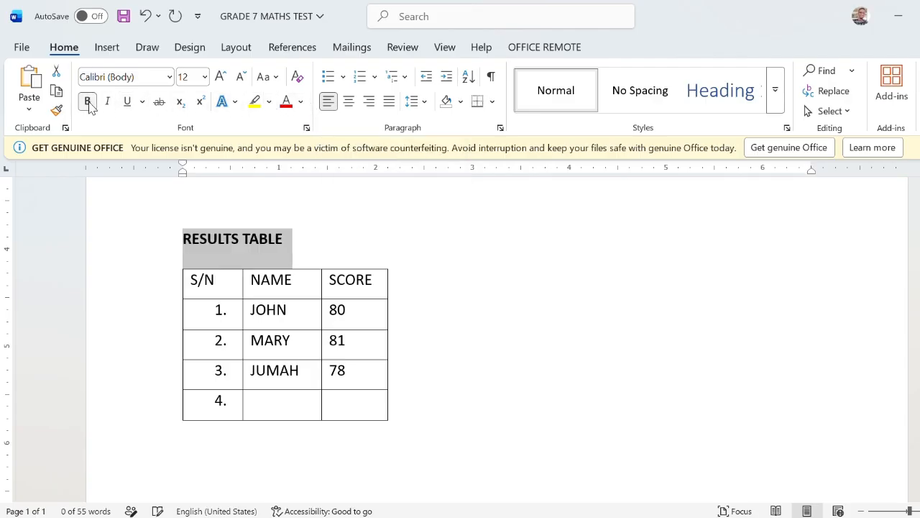
{"action": "left_click", "coordinate": [349, 249]}
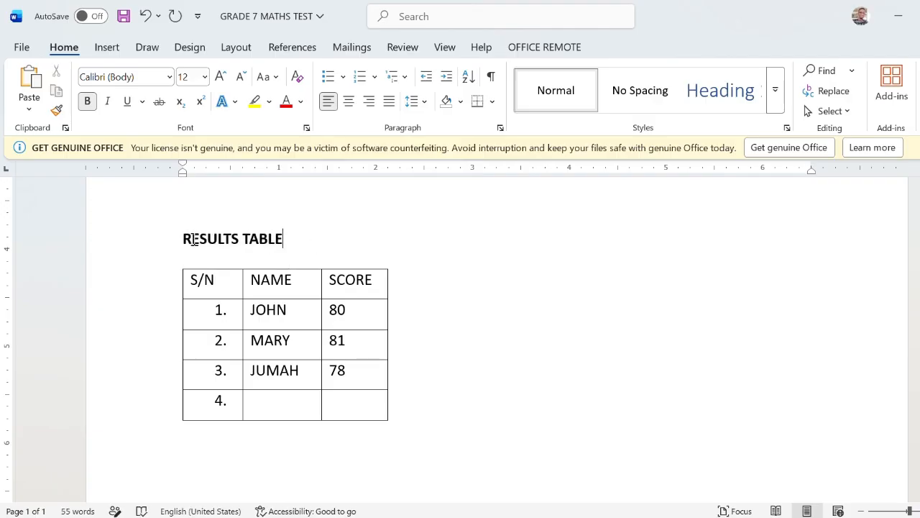
{"action": "left_click", "coordinate": [182, 238]}
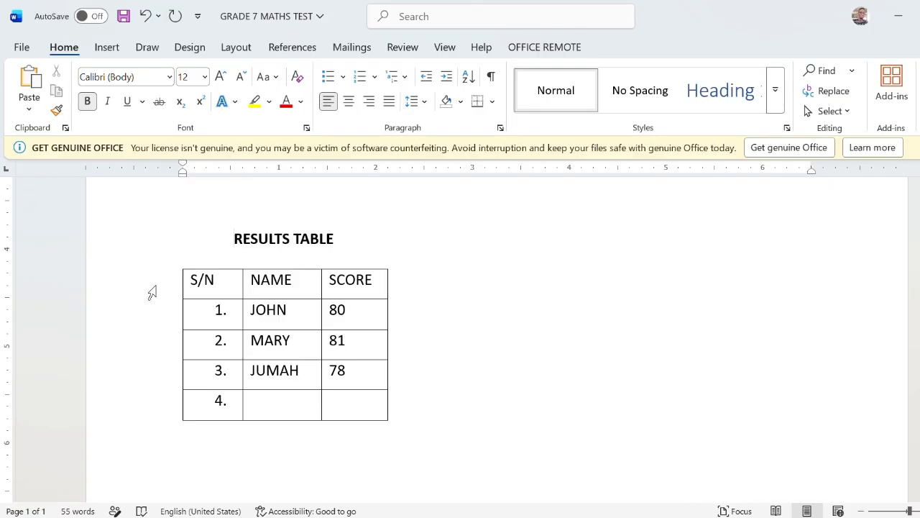
Make the table's header row with S/N, NAME and SCORE bold.
{"action": "left_click", "coordinate": [153, 292]}
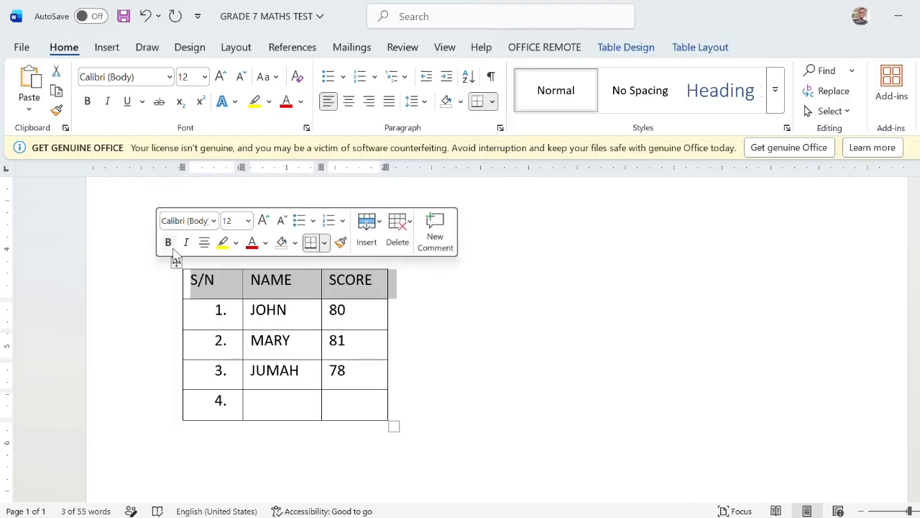
{"action": "left_click", "coordinate": [169, 243]}
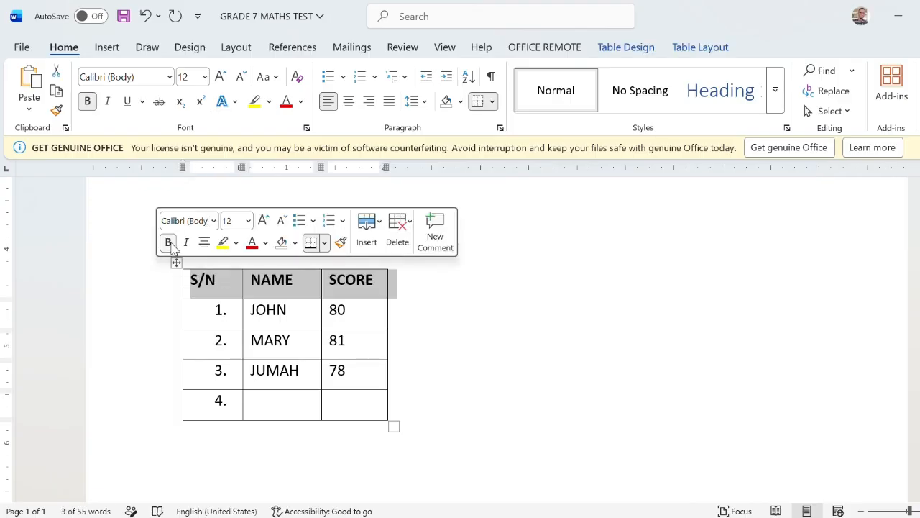
{"action": "left_click", "coordinate": [623, 305]}
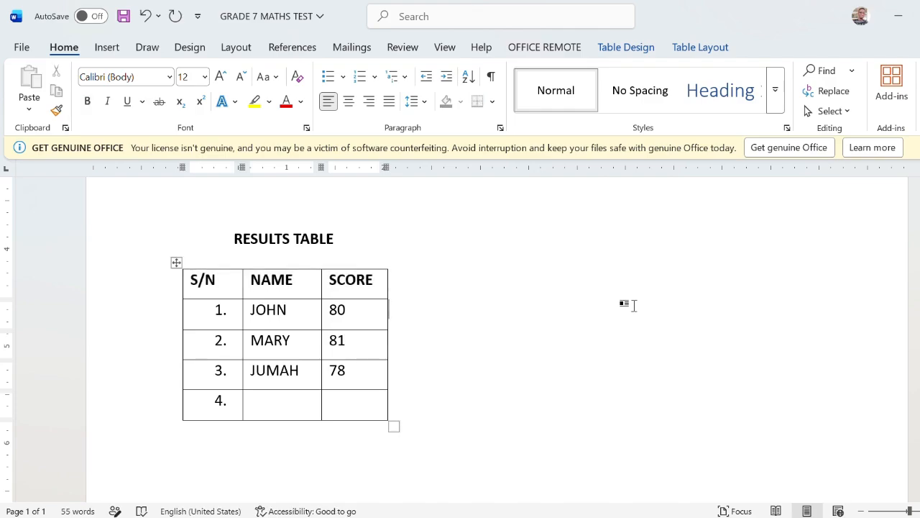
{"action": "left_click", "coordinate": [670, 343]}
Insert page numbers at the top of the pages in the Plain Number 3 style and return to the document body.
{"action": "scroll", "coordinate": [497, 338], "scroll_direction": "up", "scroll_amount": 3}
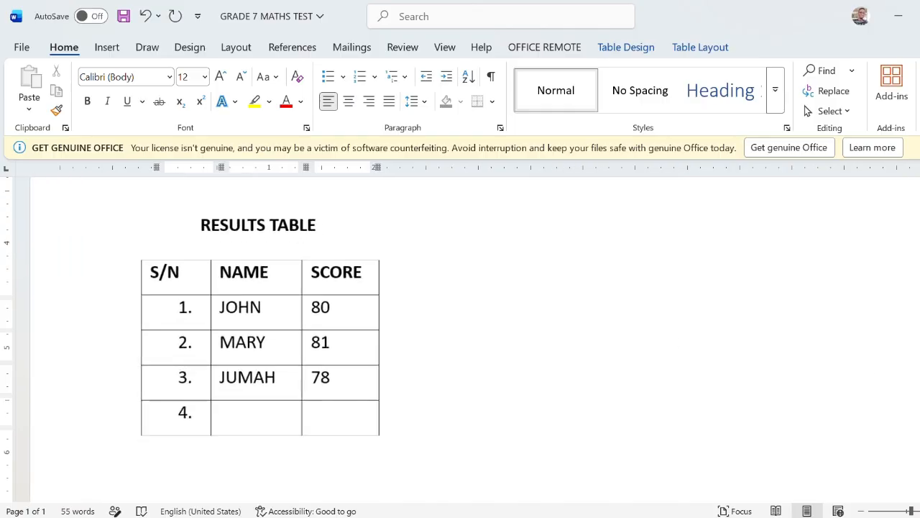
{"action": "scroll", "coordinate": [496, 338], "scroll_direction": "up", "scroll_amount": 2}
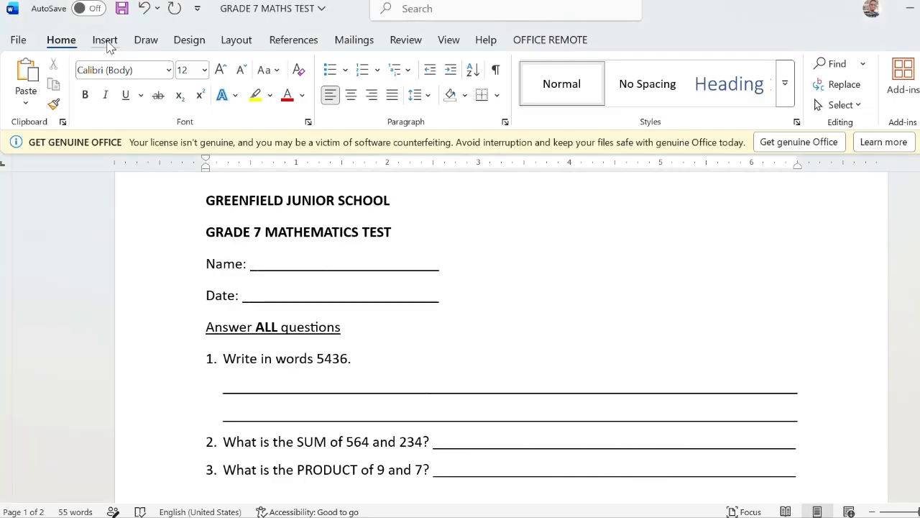
{"action": "left_click", "coordinate": [105, 41]}
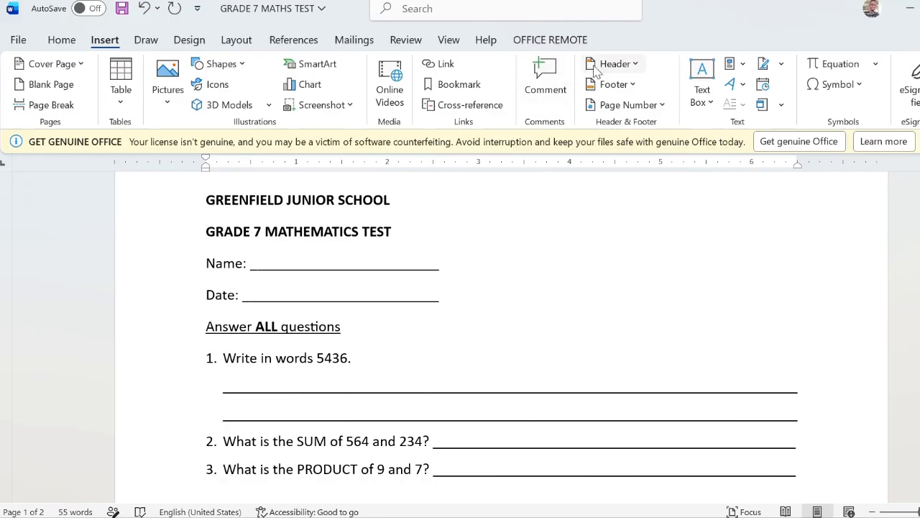
{"action": "left_click", "coordinate": [663, 105]}
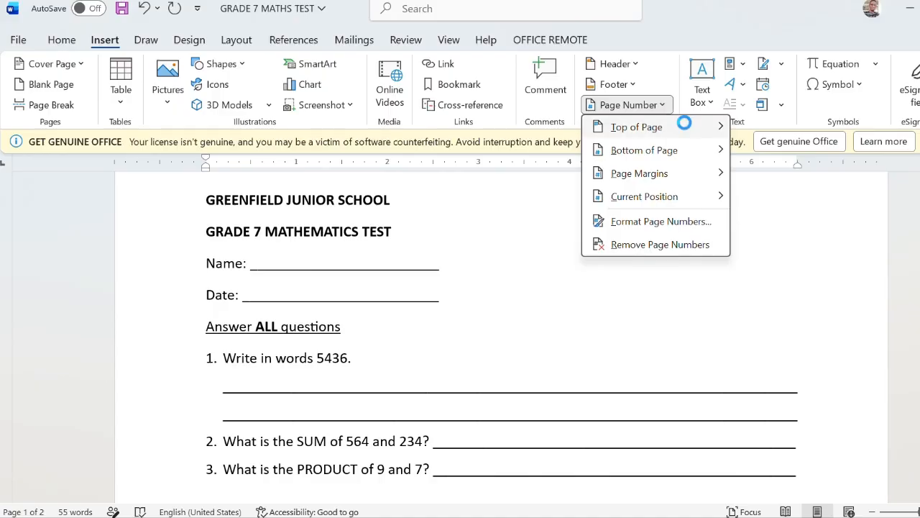
{"action": "mouse_move", "coordinate": [686, 127]}
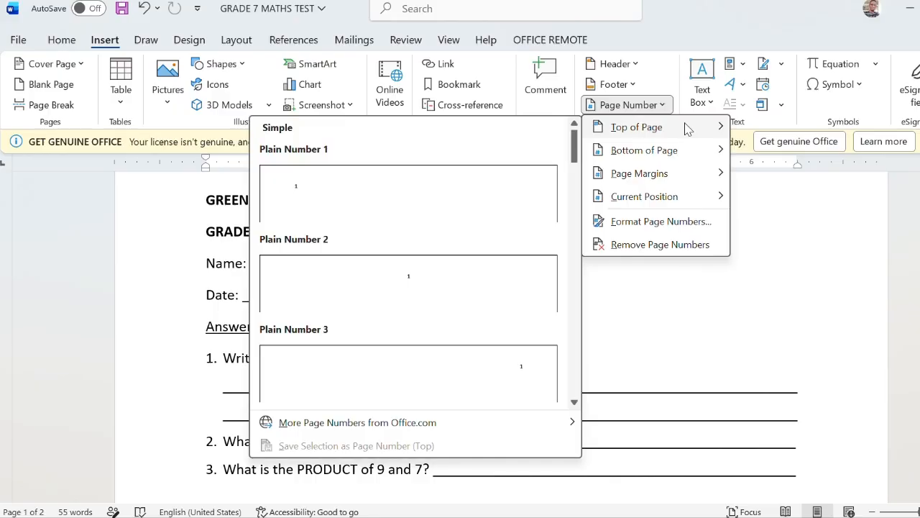
{"action": "mouse_move", "coordinate": [695, 151]}
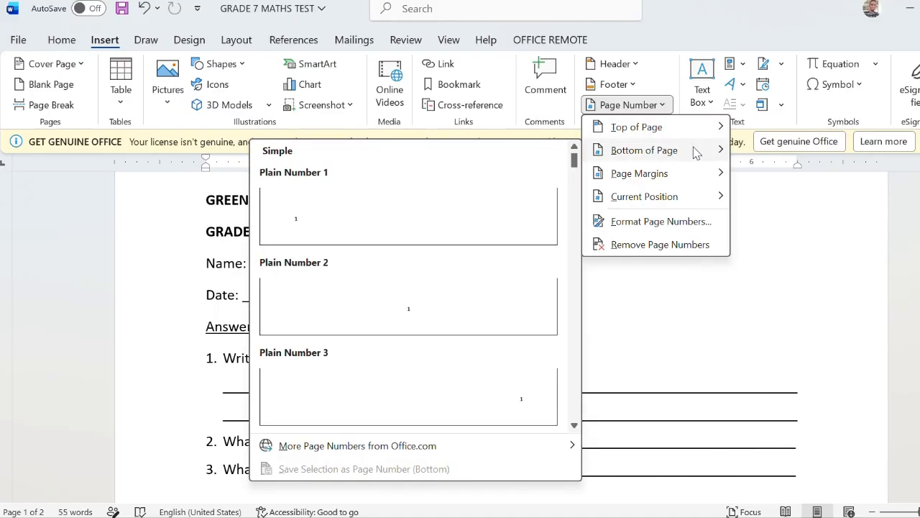
{"action": "mouse_move", "coordinate": [699, 175]}
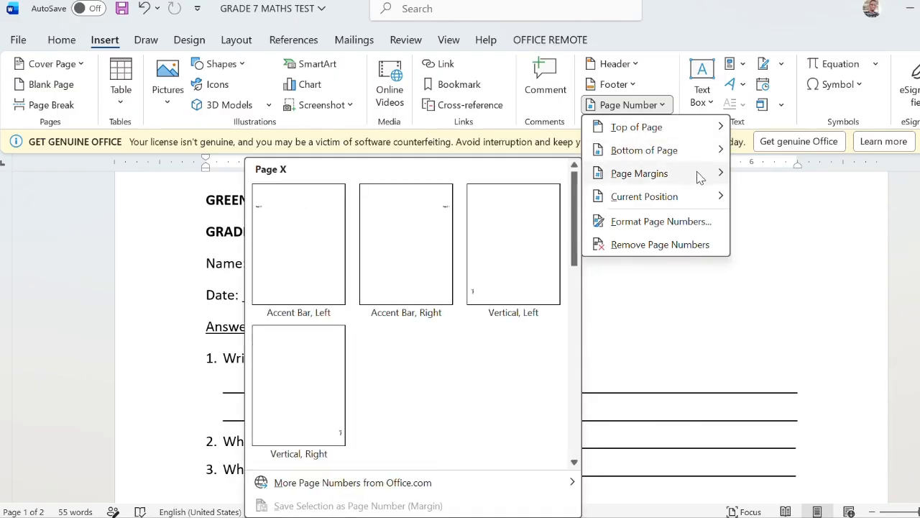
{"action": "mouse_move", "coordinate": [705, 199]}
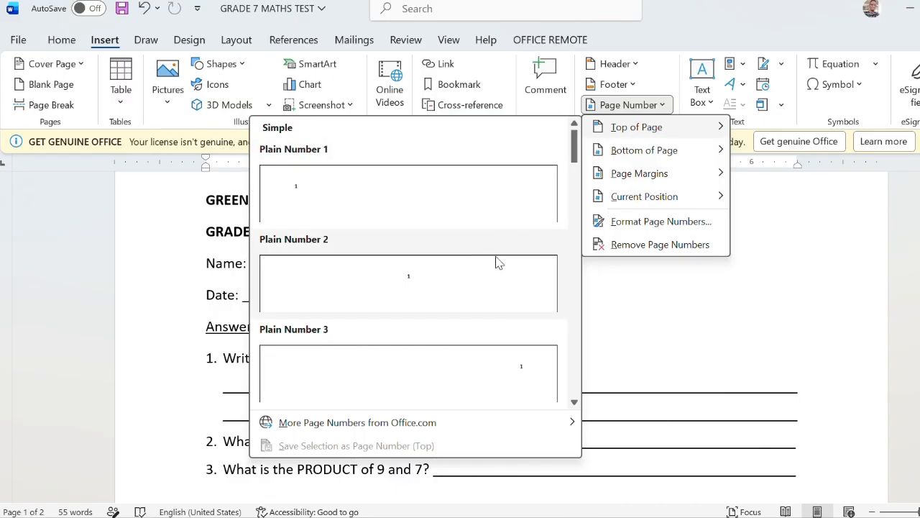
{"action": "left_click", "coordinate": [489, 368]}
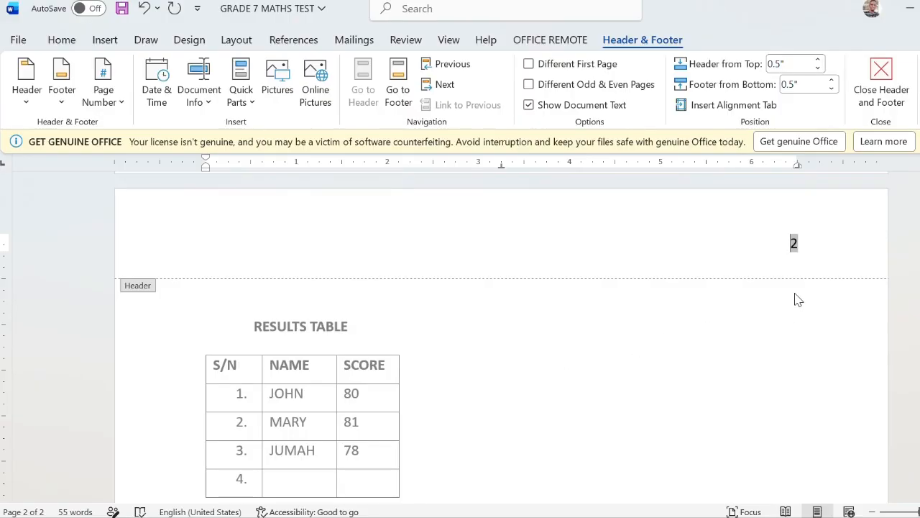
{"action": "scroll", "coordinate": [798, 299], "scroll_direction": "up", "scroll_amount": 10}
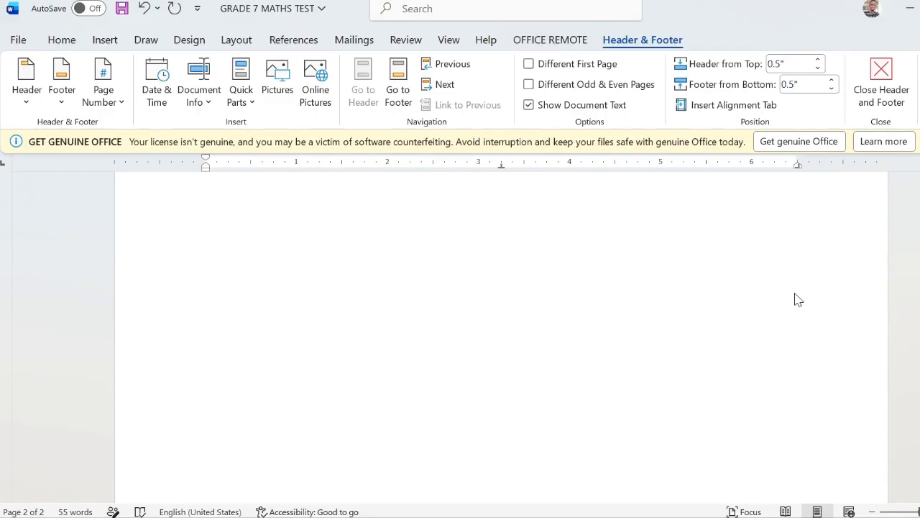
{"action": "scroll", "coordinate": [799, 300], "scroll_direction": "up", "scroll_amount": 3}
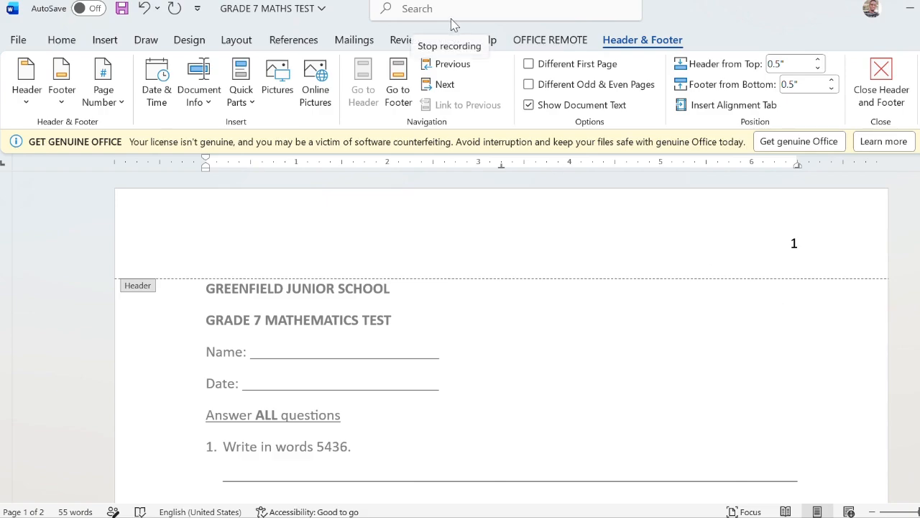
{"action": "scroll", "coordinate": [600, 314], "scroll_direction": "down", "scroll_amount": 1}
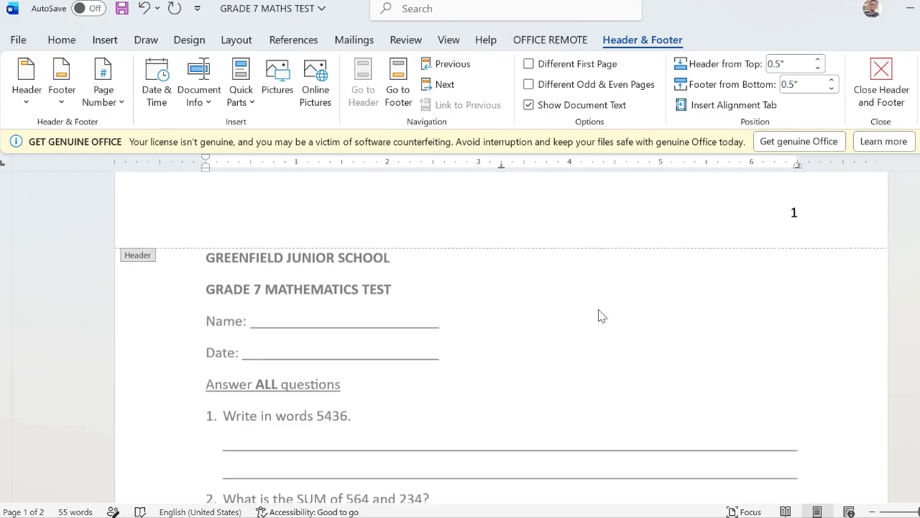
{"action": "double_click", "coordinate": [675, 317]}
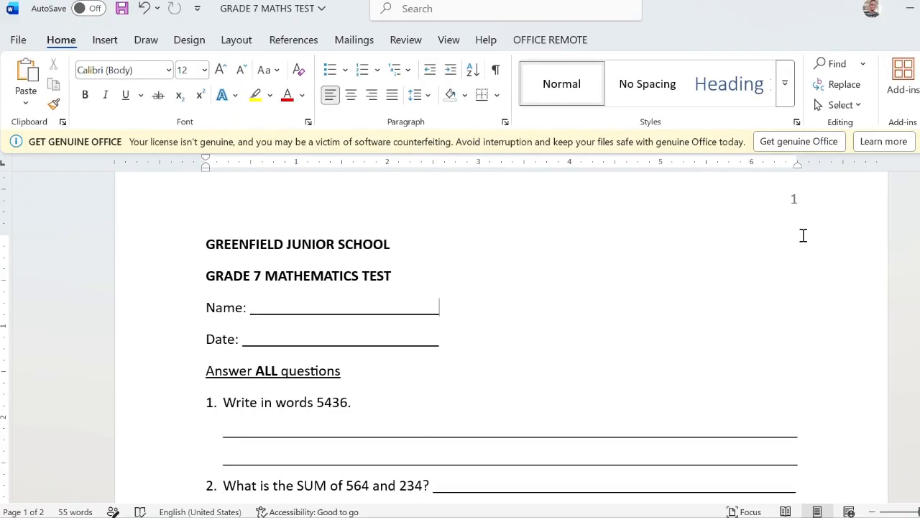
Review both pages of the test paper, checking the page numbers, the questions and the results table.
{"action": "scroll", "coordinate": [773, 266], "scroll_direction": "down", "scroll_amount": 10}
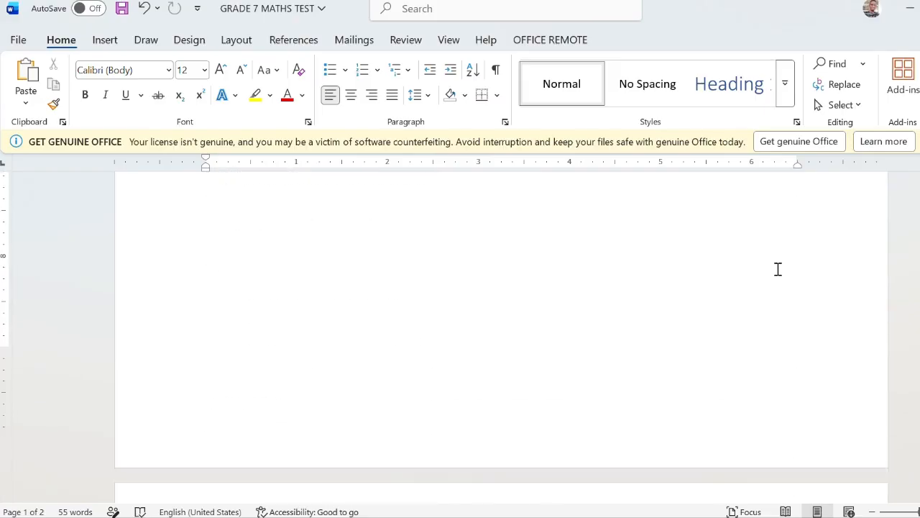
{"action": "scroll", "coordinate": [778, 268], "scroll_direction": "down", "scroll_amount": 4}
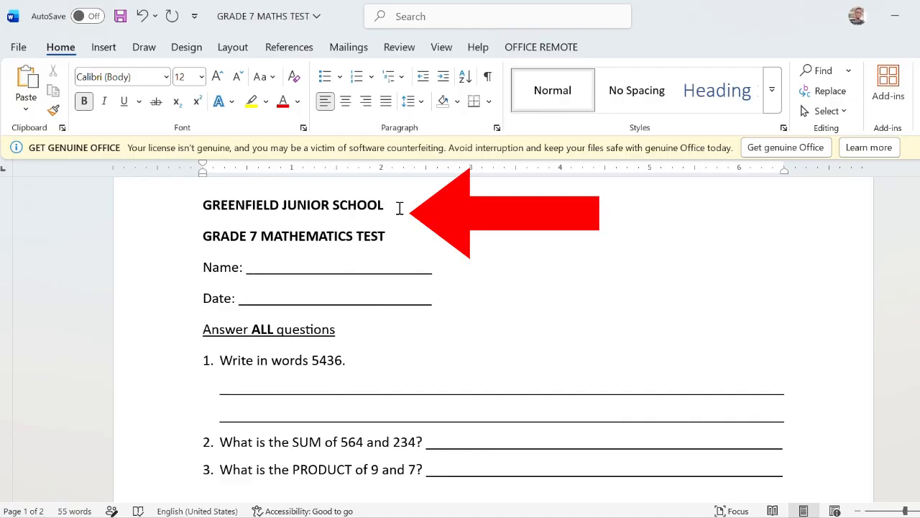
{"action": "scroll", "coordinate": [458, 253], "scroll_direction": "down", "scroll_amount": 10}
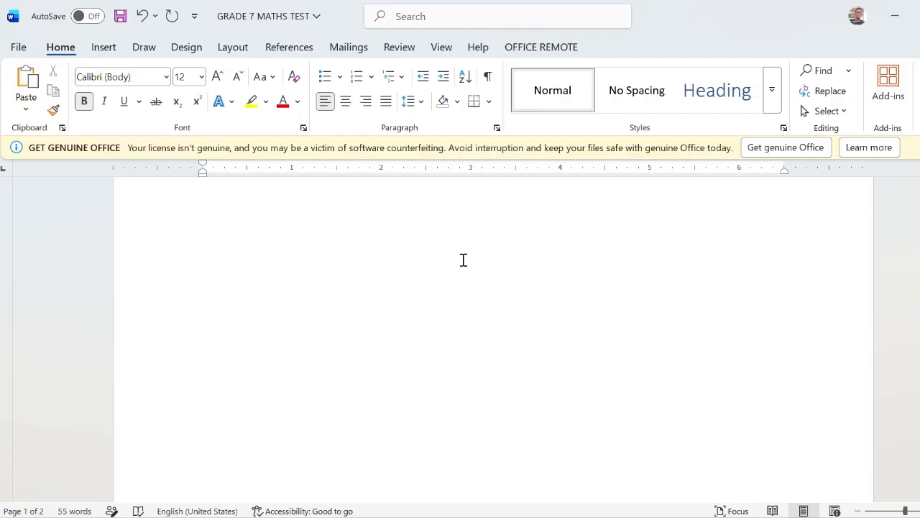
{"action": "scroll", "coordinate": [464, 261], "scroll_direction": "down", "scroll_amount": 6}
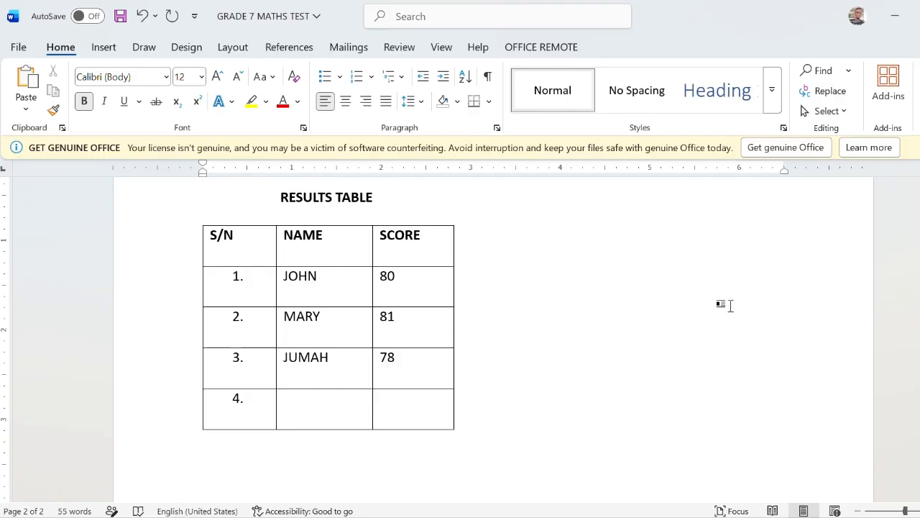
{"action": "scroll", "coordinate": [730, 306], "scroll_direction": "up", "scroll_amount": 15}
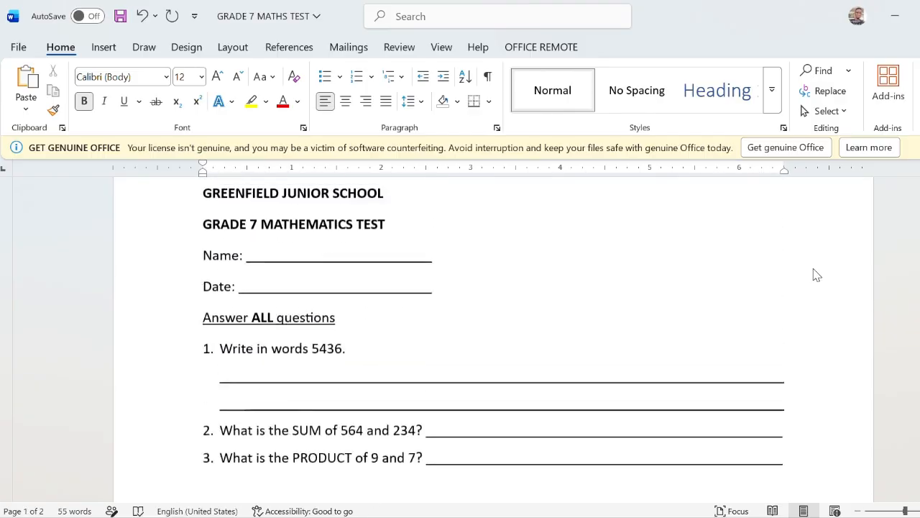
{"action": "scroll", "coordinate": [817, 274], "scroll_direction": "up", "scroll_amount": 3}
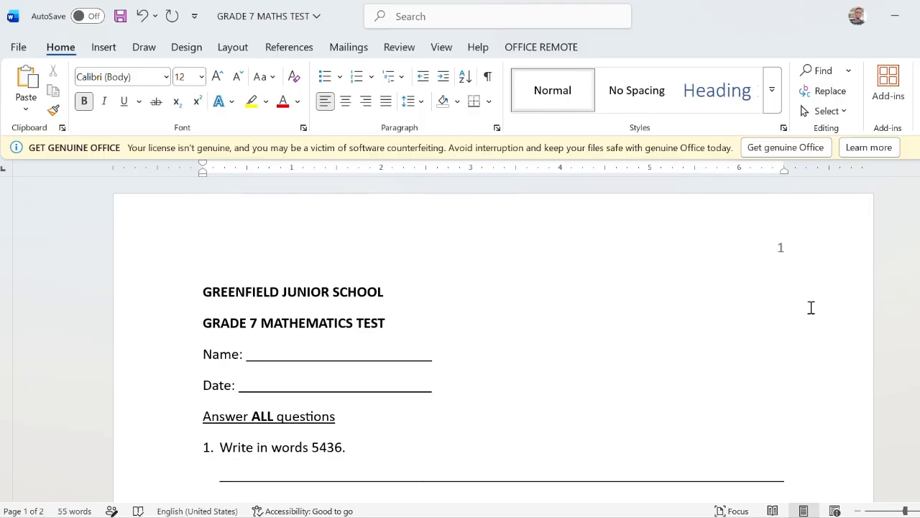
{"action": "scroll", "coordinate": [811, 319], "scroll_direction": "down", "scroll_amount": 15}
{"action": "scroll", "coordinate": [814, 328], "scroll_direction": "down", "scroll_amount": 4}
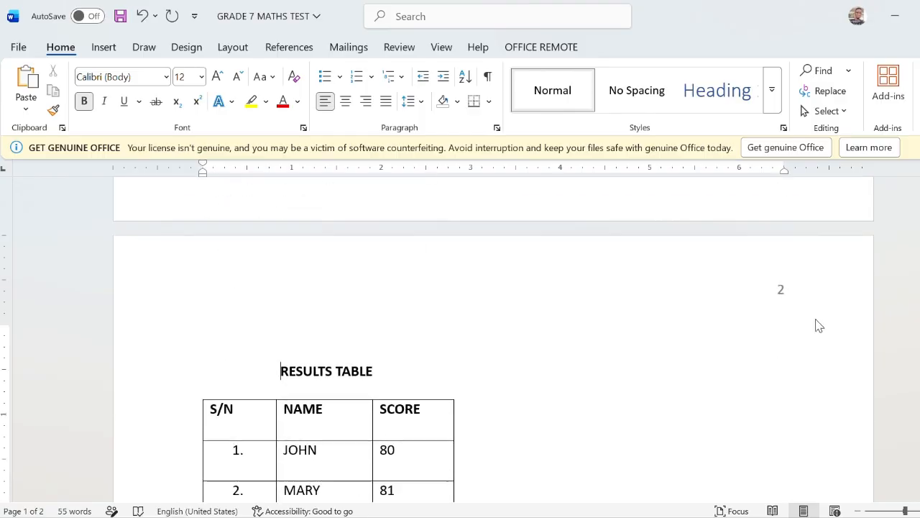
{"action": "scroll", "coordinate": [817, 302], "scroll_direction": "down", "scroll_amount": 5}
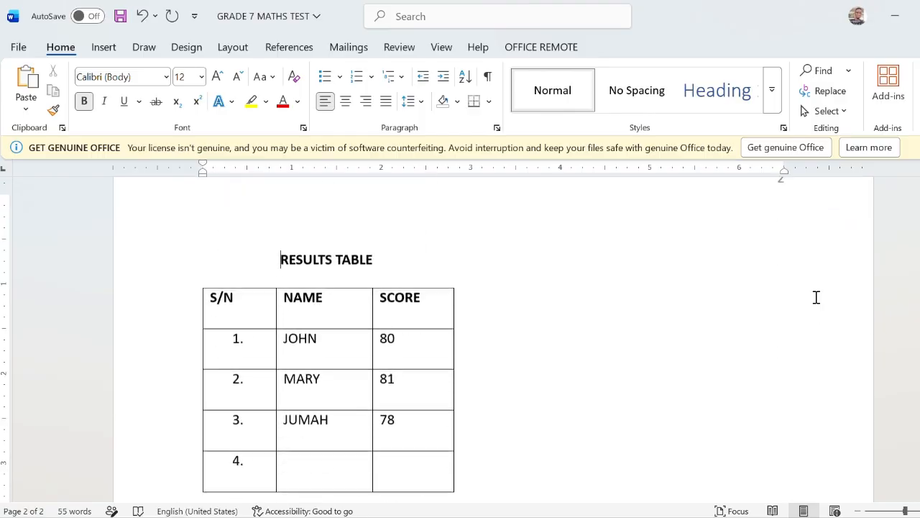